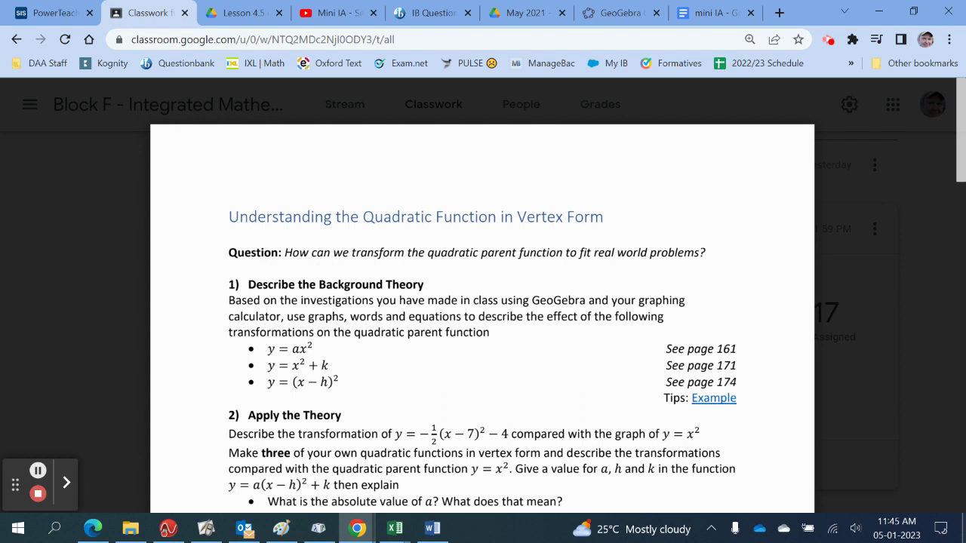
# - In the mini IA document, insert a page break after the title page
pyautogui.hotkey('ctrl', '8')
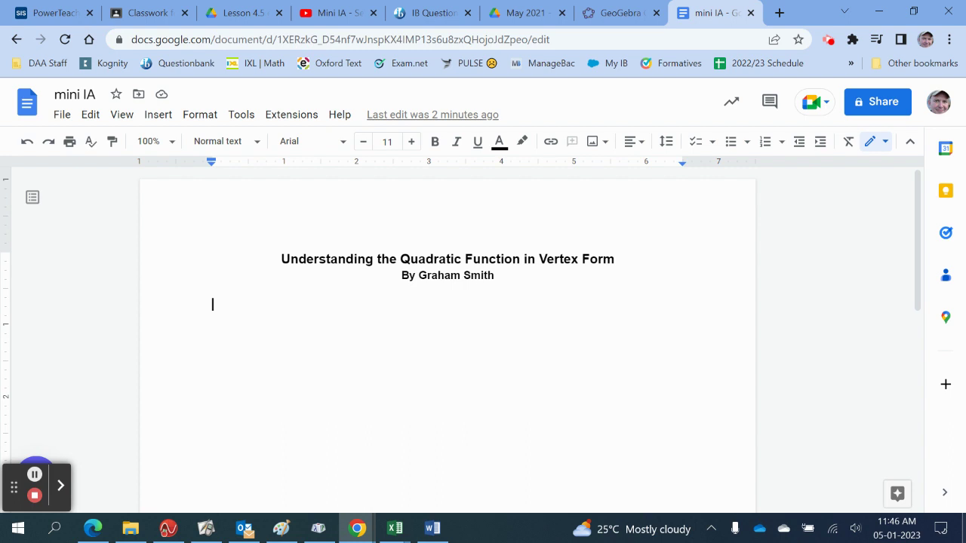
pyautogui.click(157, 114)
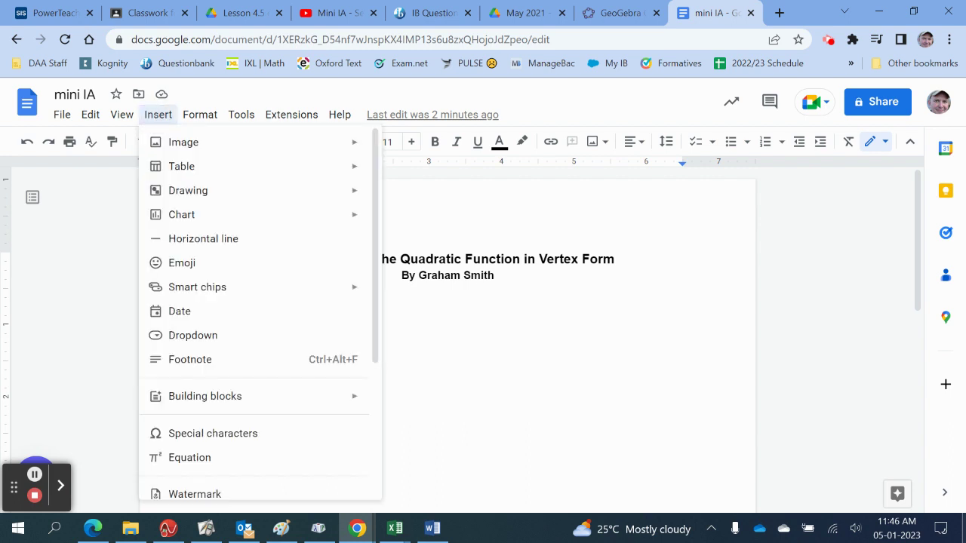
pyautogui.scroll(-3, 260, 312)
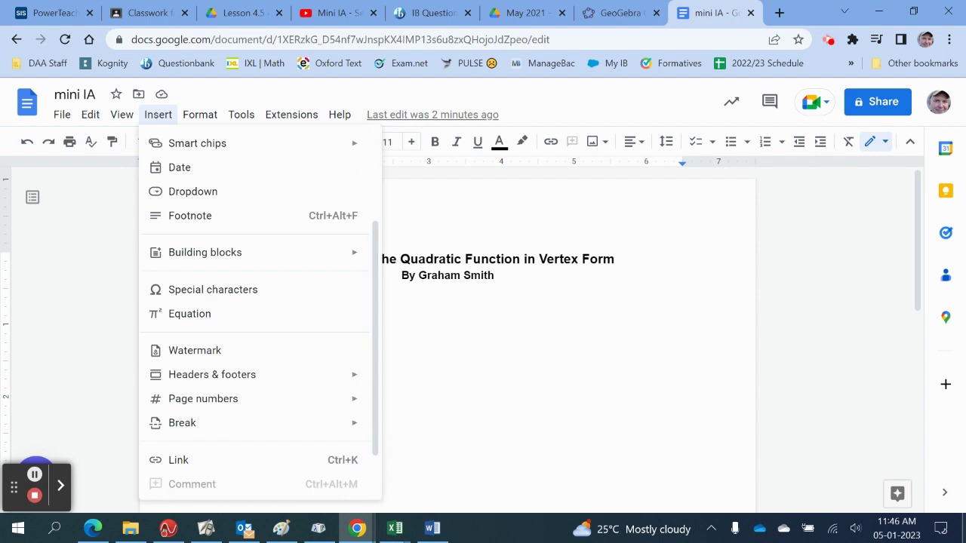
pyautogui.moveTo(189, 423)
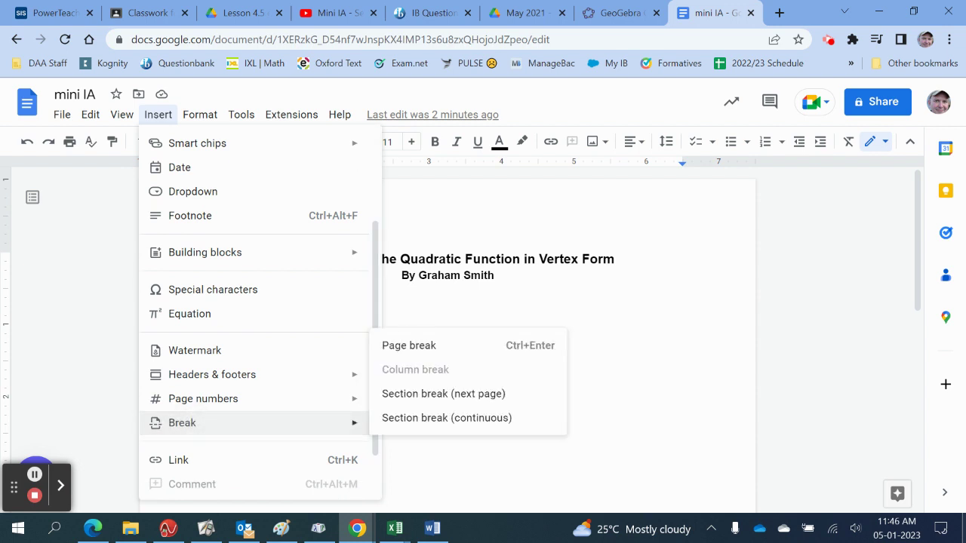
pyautogui.click(409, 345)
pyautogui.scroll(-2, 447, 340)
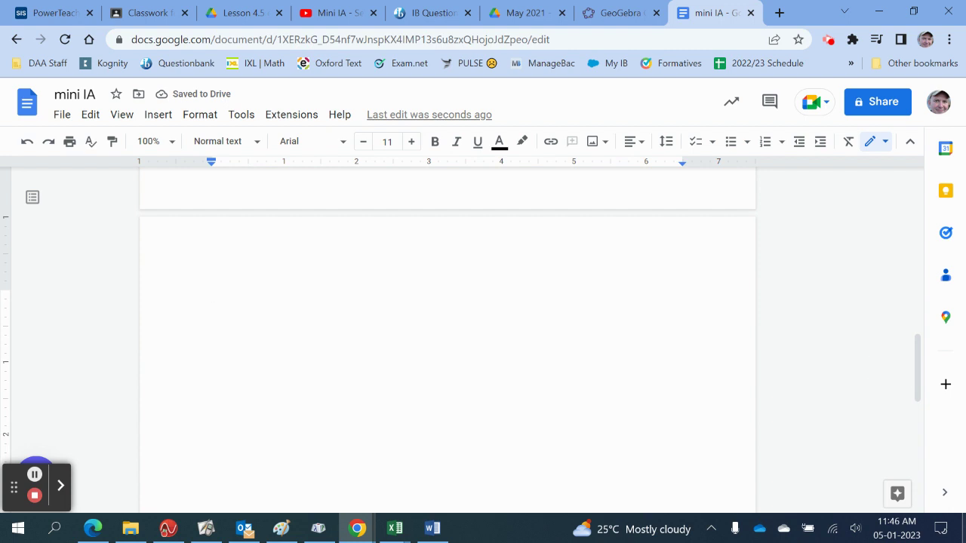
# - Copy the assignment title 'Understanding the Quadratic Function in Vertex Form' onto the new page
pyautogui.hotkey('ctrl', '2')
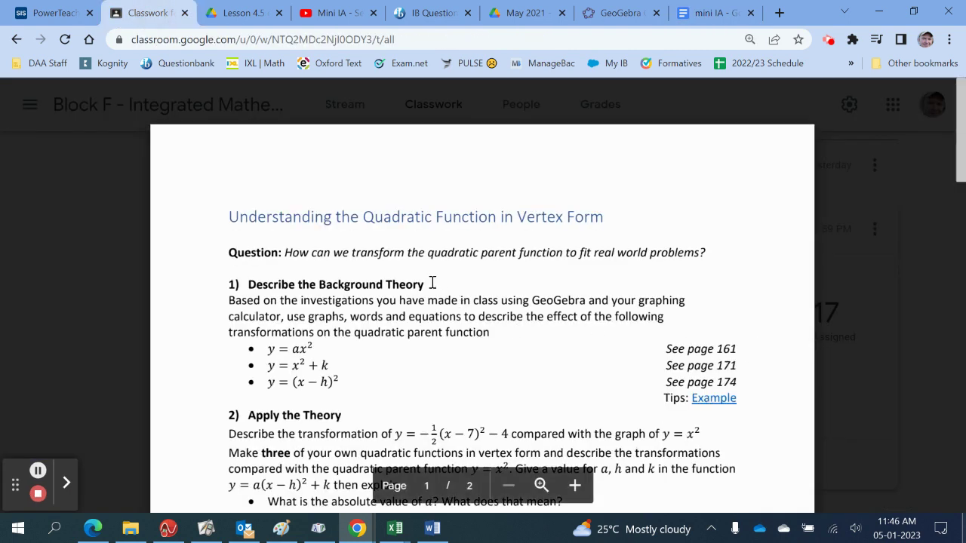
pyautogui.moveTo(427, 285); pyautogui.dragTo(245, 285)
pyautogui.click(713, 13)
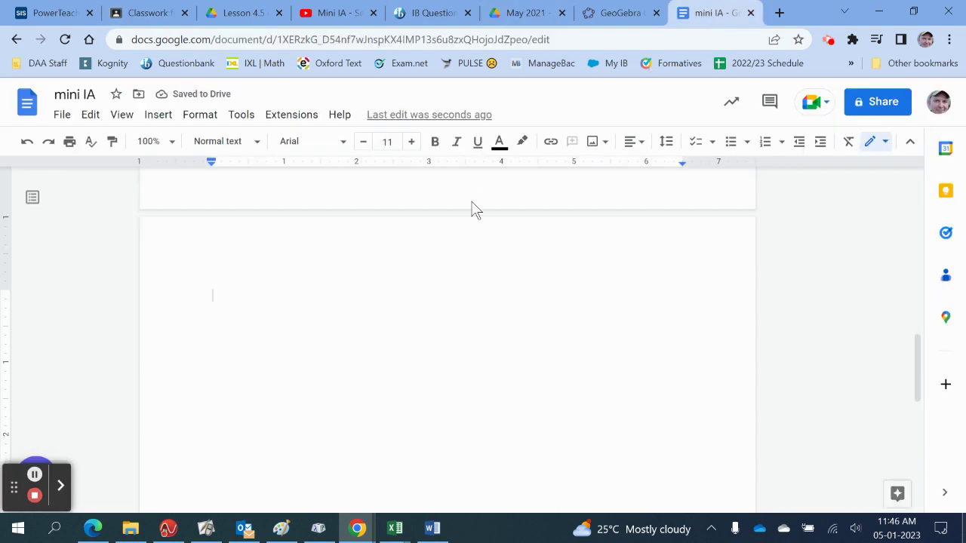
pyautogui.write('Understanding the Quadratic Function in Vertex Form')
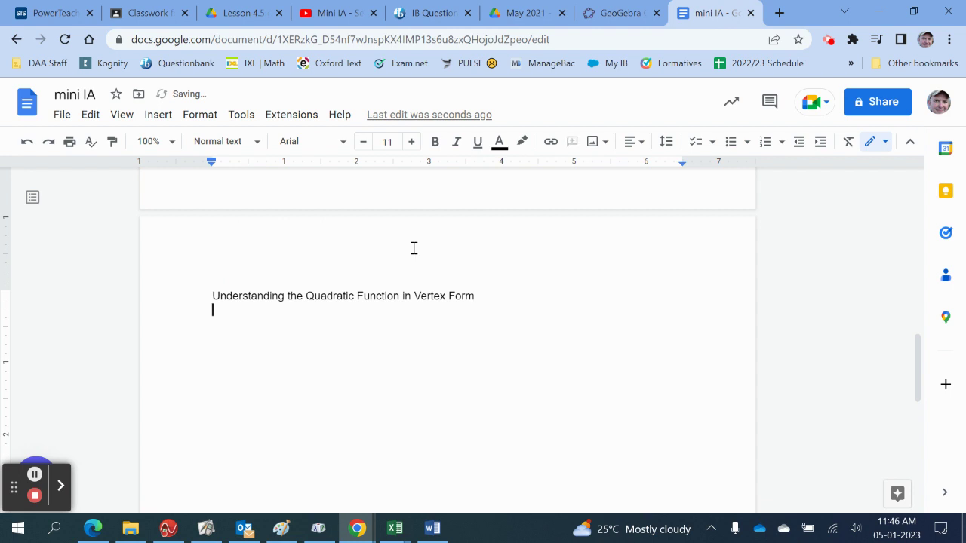
pyautogui.press('Return')
# - Make the heading bold at font size 12
pyautogui.moveTo(189, 295); pyautogui.dragTo(491, 300)
pyautogui.click(435, 142)
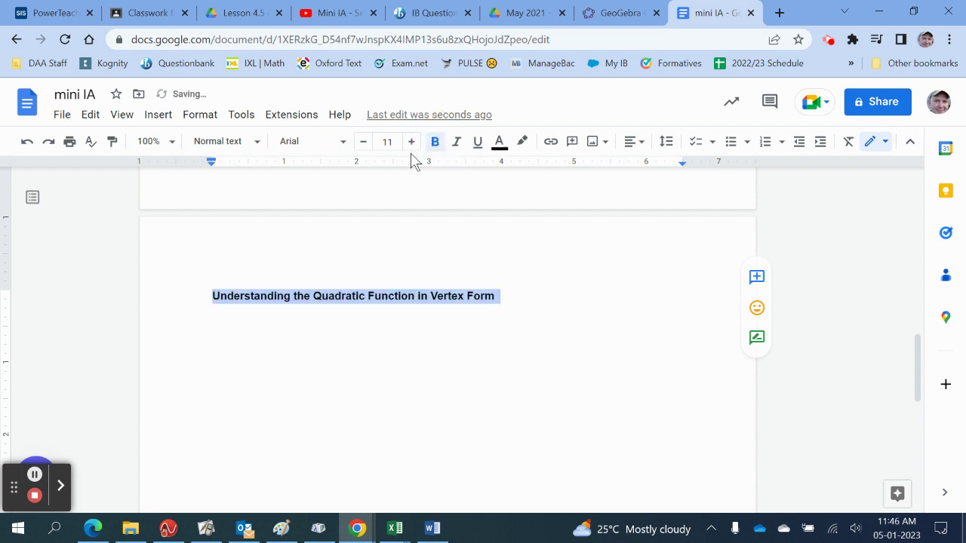
pyautogui.click(411, 143)
# - Insert the equation y = ax² below the heading and start a new line after it
pyautogui.click(232, 339)
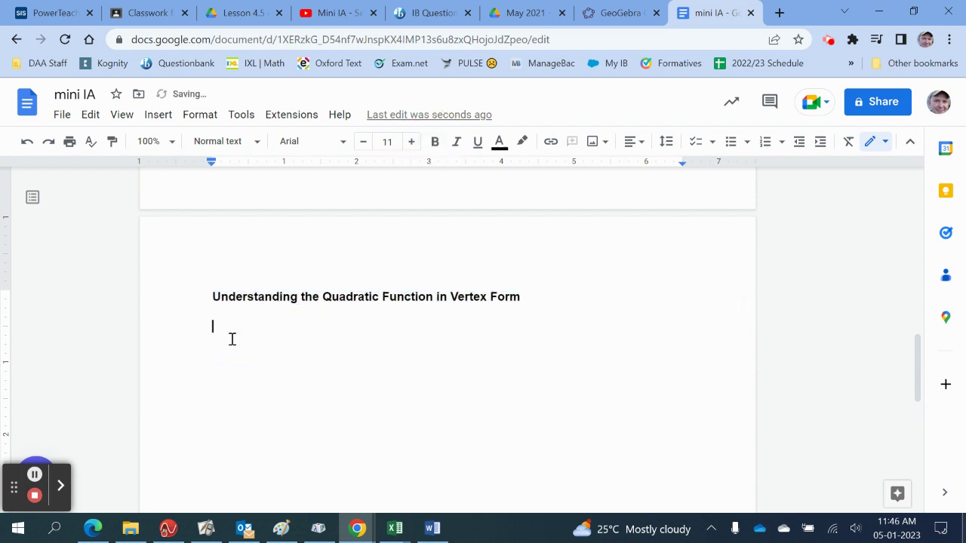
pyautogui.click(157, 115)
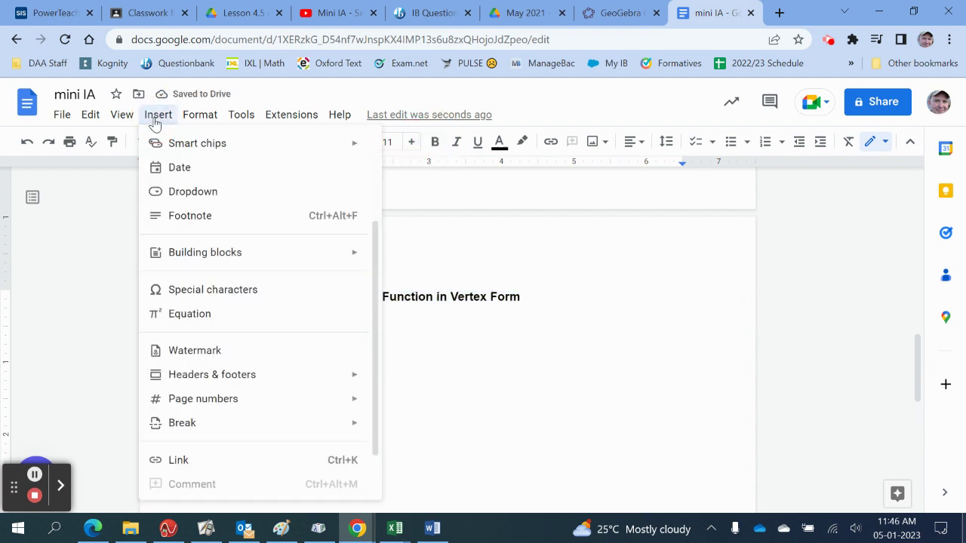
pyautogui.moveTo(222, 396)
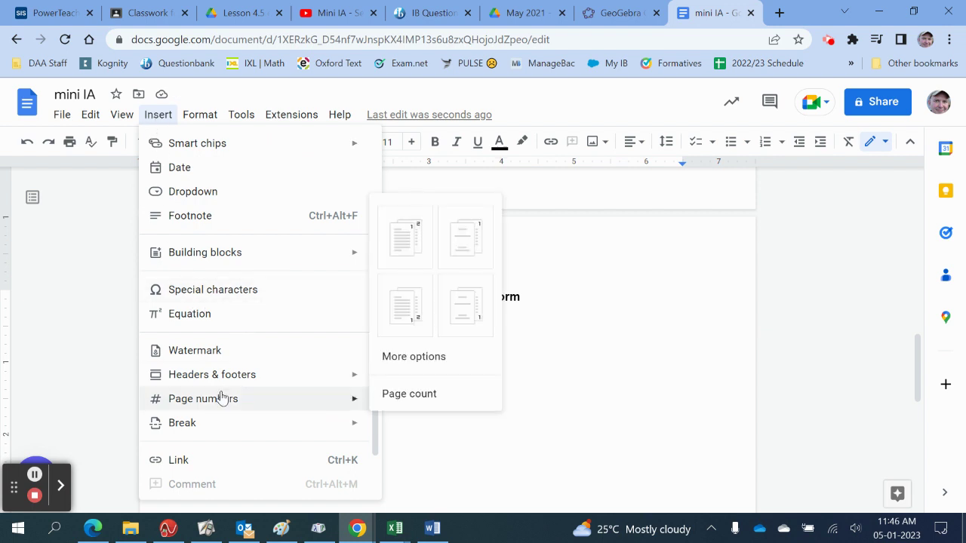
pyautogui.scroll(-1, 221, 397)
pyautogui.scroll(2, 221, 397)
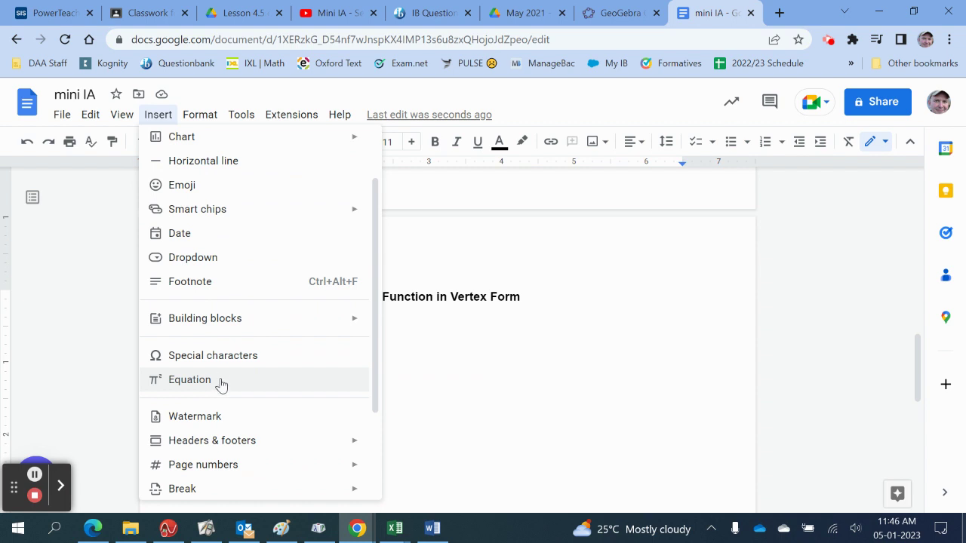
pyautogui.click(222, 382)
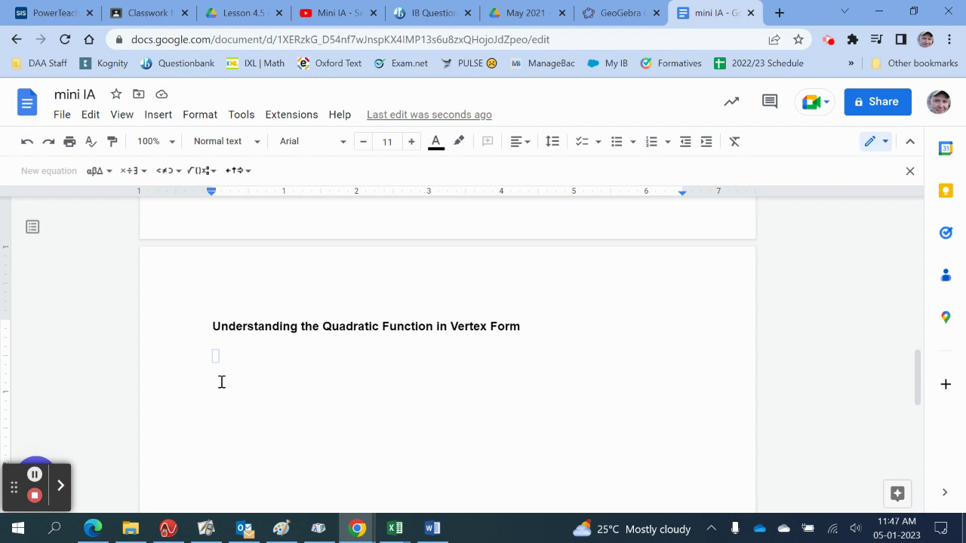
pyautogui.write('y = a')
pyautogui.click(202, 171)
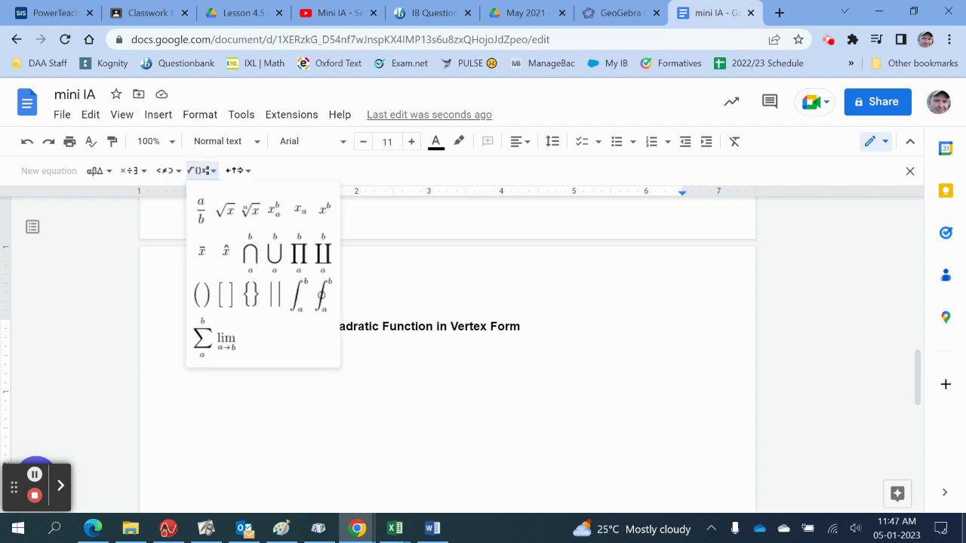
pyautogui.press('Escape')
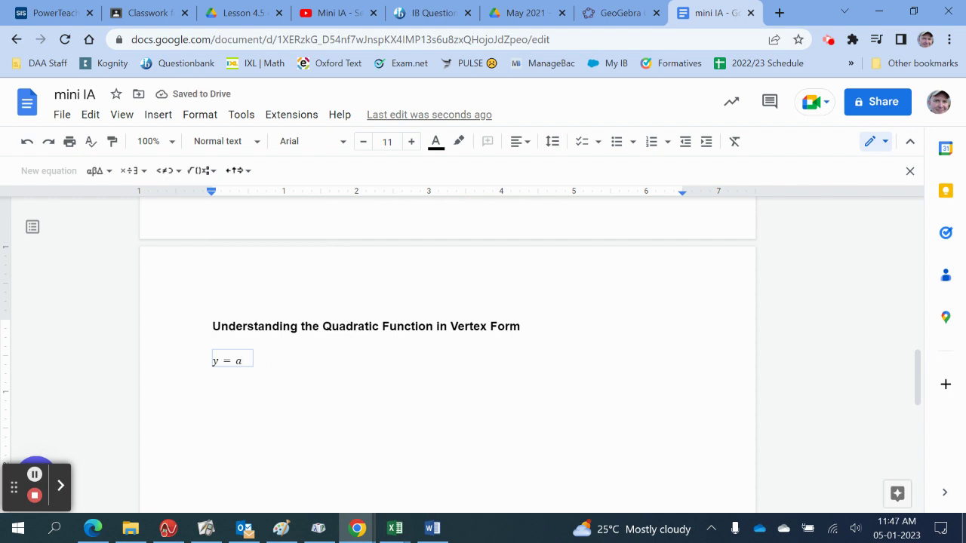
pyautogui.write('x')
pyautogui.write('^2')
pyautogui.press('Right')
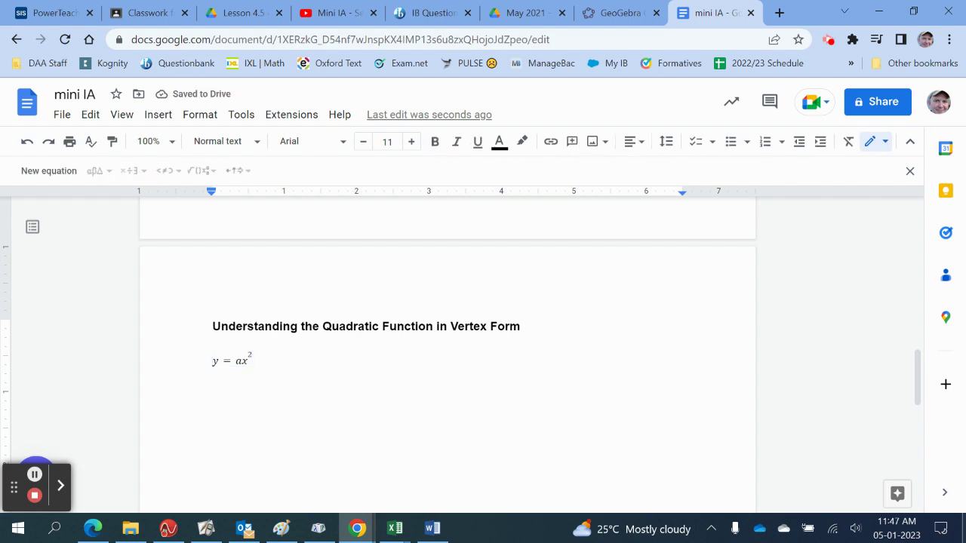
pyautogui.press('Return')
# - Start a second equation y = (x − h) using parentheses, removing a stray fraction
pyautogui.hotkey('alt', 'i')
pyautogui.click(190, 379)
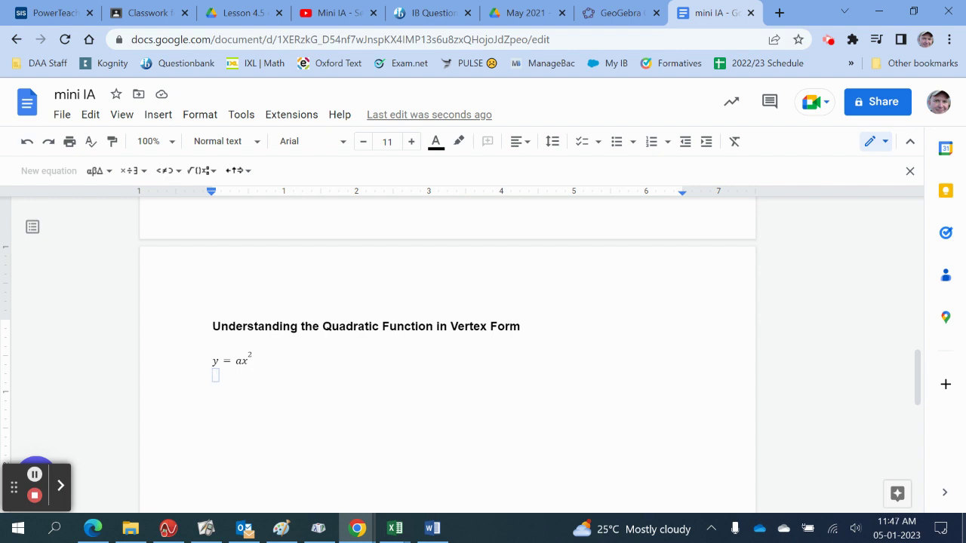
pyautogui.write('y=')
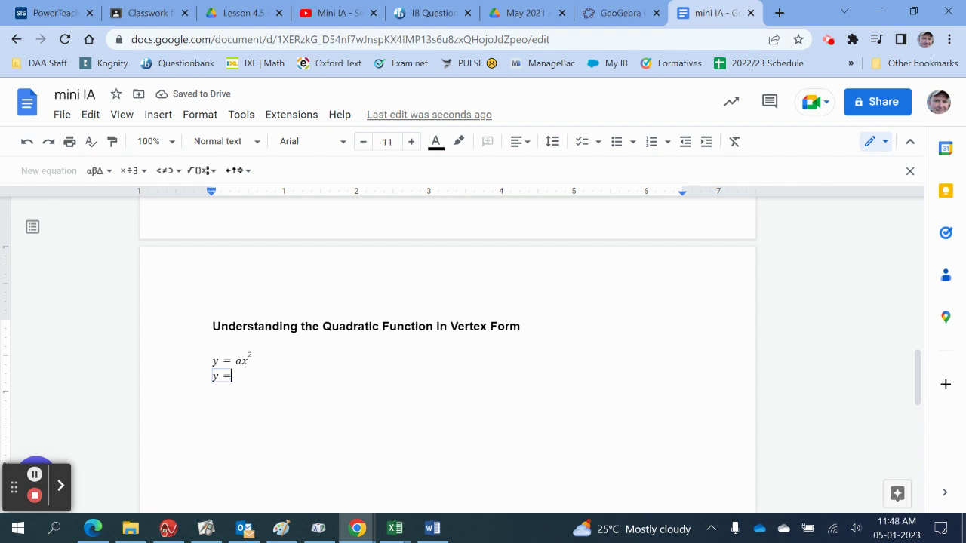
pyautogui.click(202, 171)
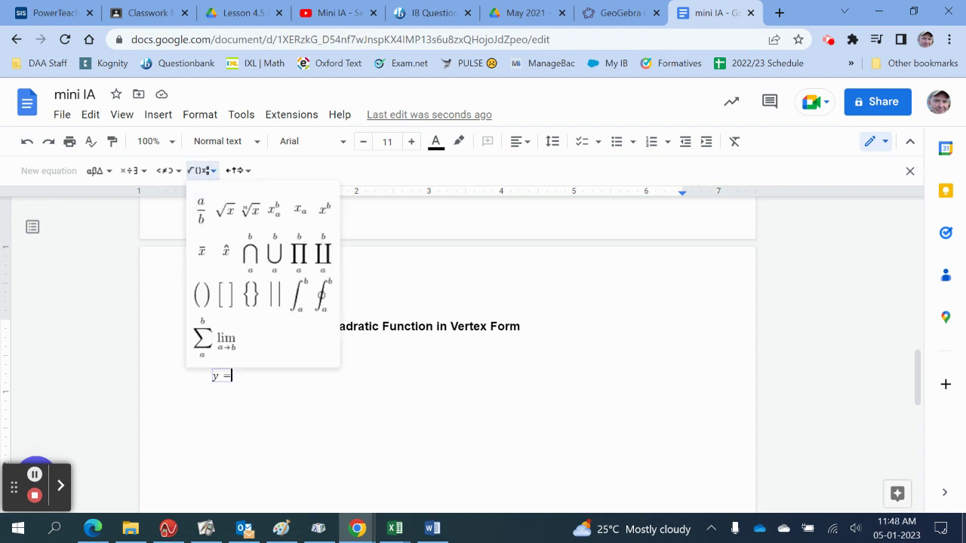
pyautogui.press('Escape')
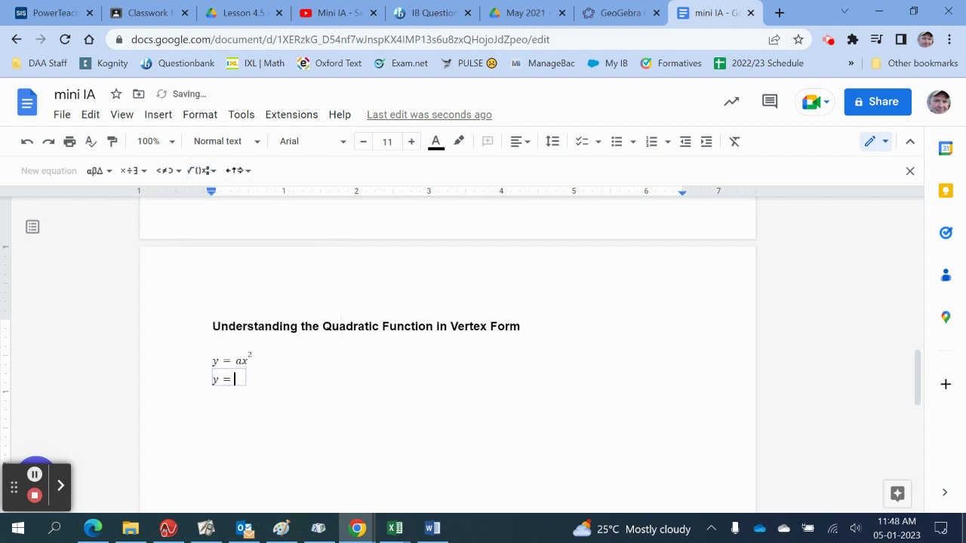
pyautogui.click(202, 170)
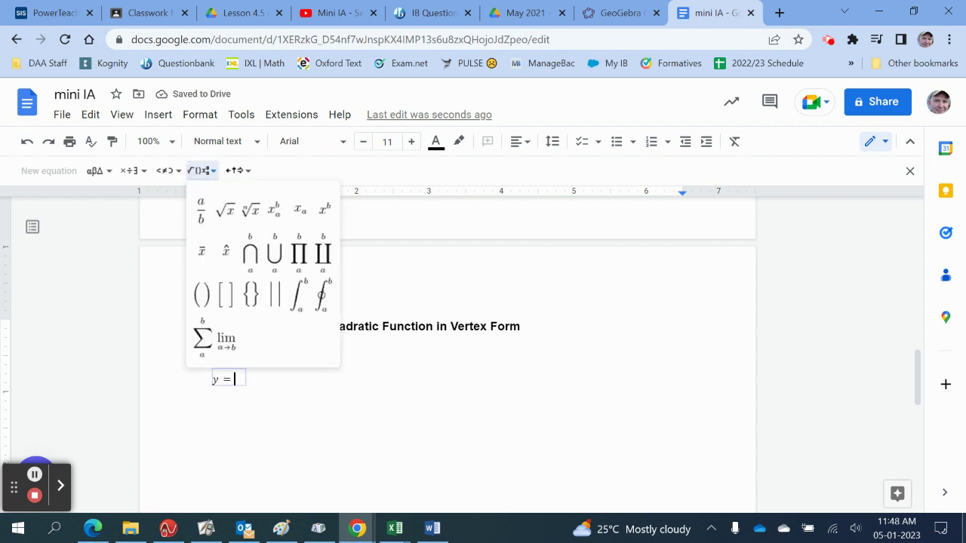
pyautogui.click(202, 294)
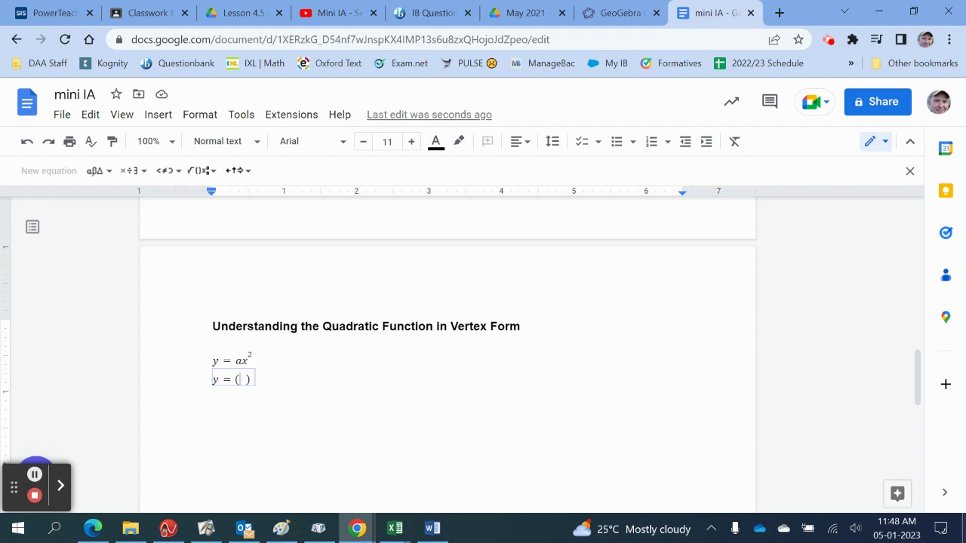
pyautogui.click(203, 170)
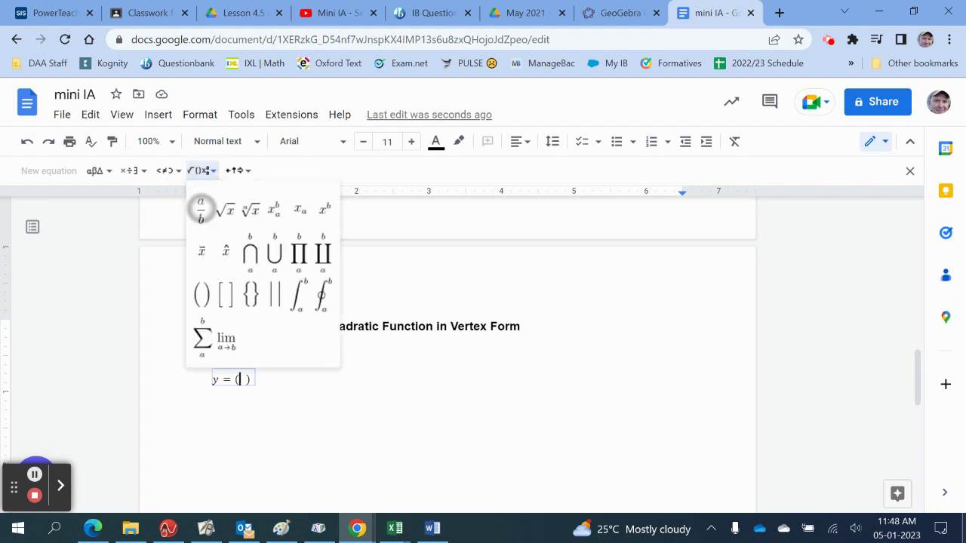
pyautogui.click(201, 210)
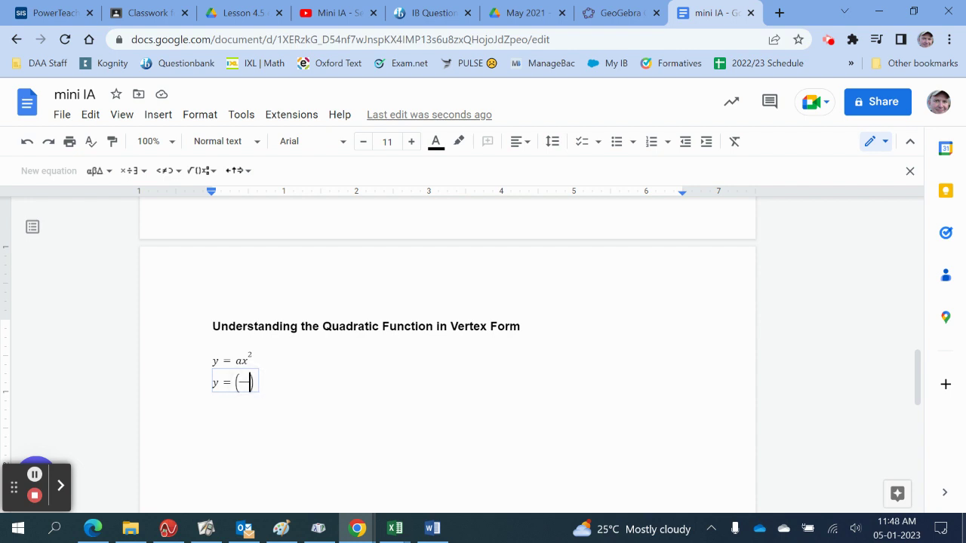
pyautogui.press('BackSpace')
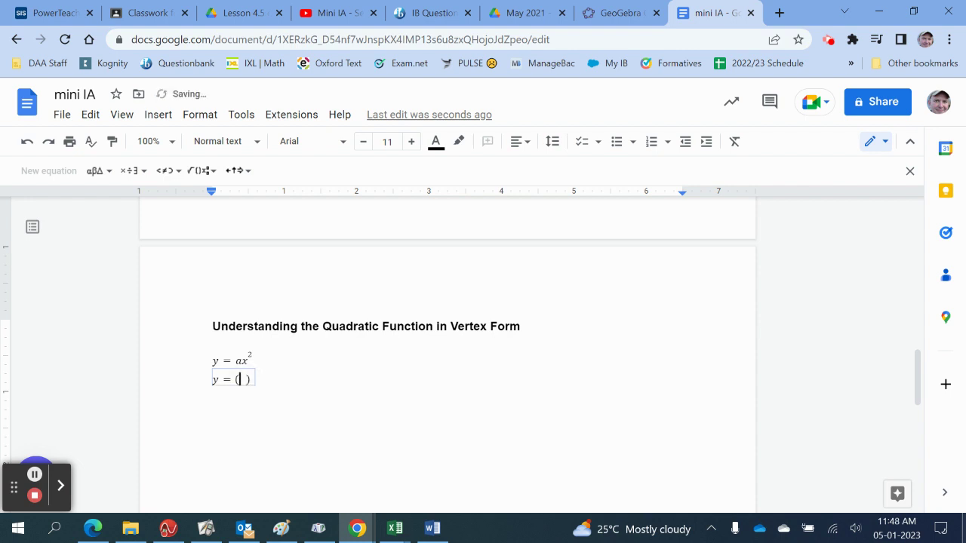
pyautogui.write('x-')
pyautogui.write('h')
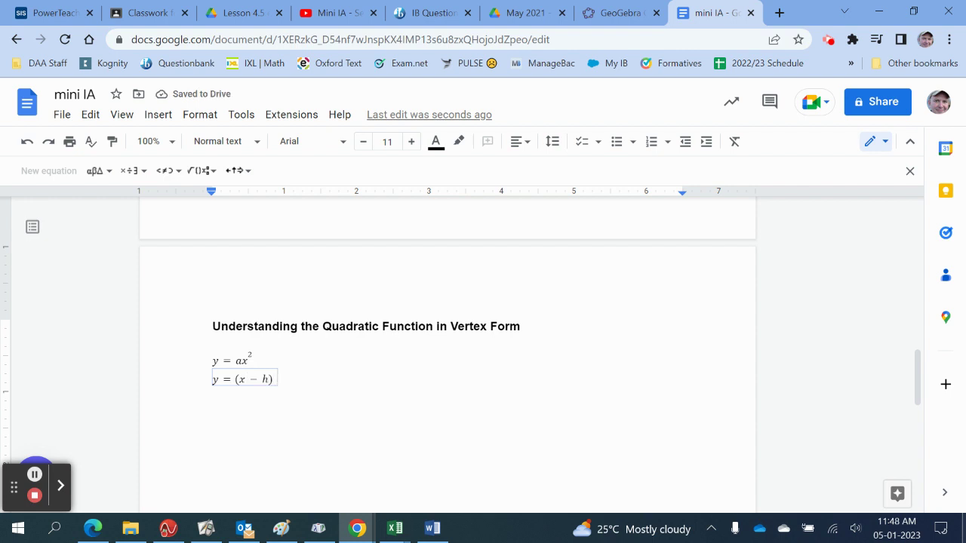
# - Add the exponent 2, then delete that y = (x − h)² equation, leaving an empty line
pyautogui.press('Left')
pyautogui.press('Left')
pyautogui.press('Left')
pyautogui.press('Right')
pyautogui.press('Right')
pyautogui.press('Right')
pyautogui.write('2')
pyautogui.press('Right')
pyautogui.press('Right')
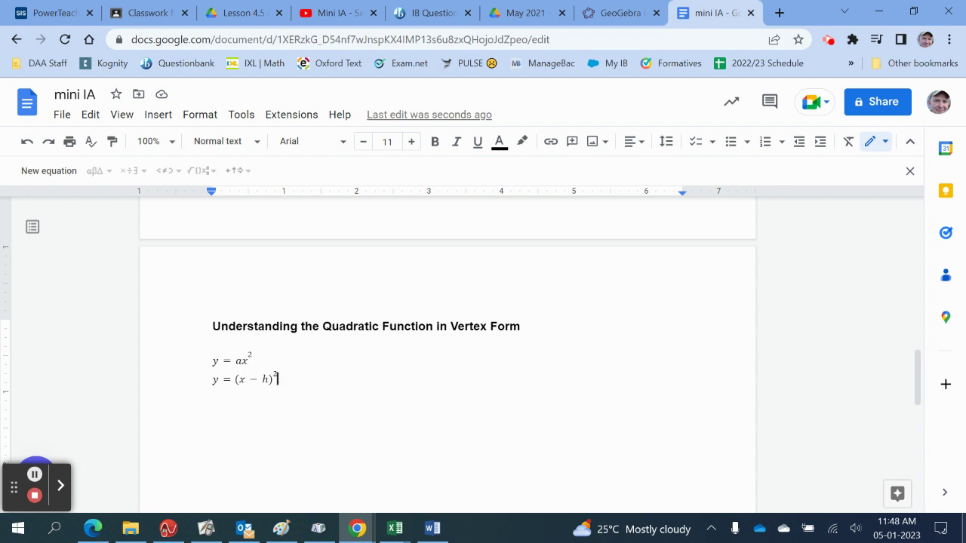
pyautogui.press('BackSpace')
pyautogui.press('Return')
pyautogui.press('Return')
# - Insert a 3 × 2 table below the y = ax² equation
pyautogui.hotkey('alt', 'i')
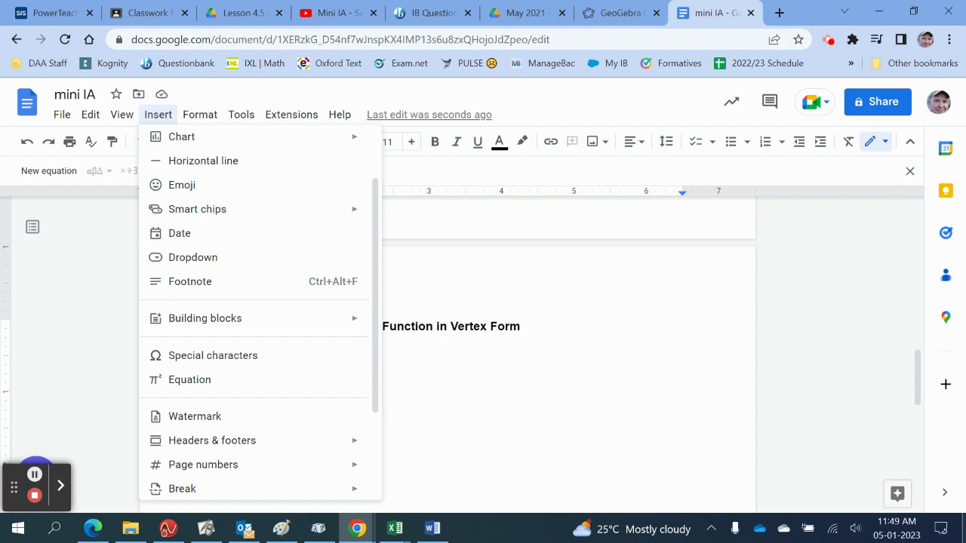
pyautogui.press('Down')
pyautogui.press('Down')
pyautogui.press('Right')
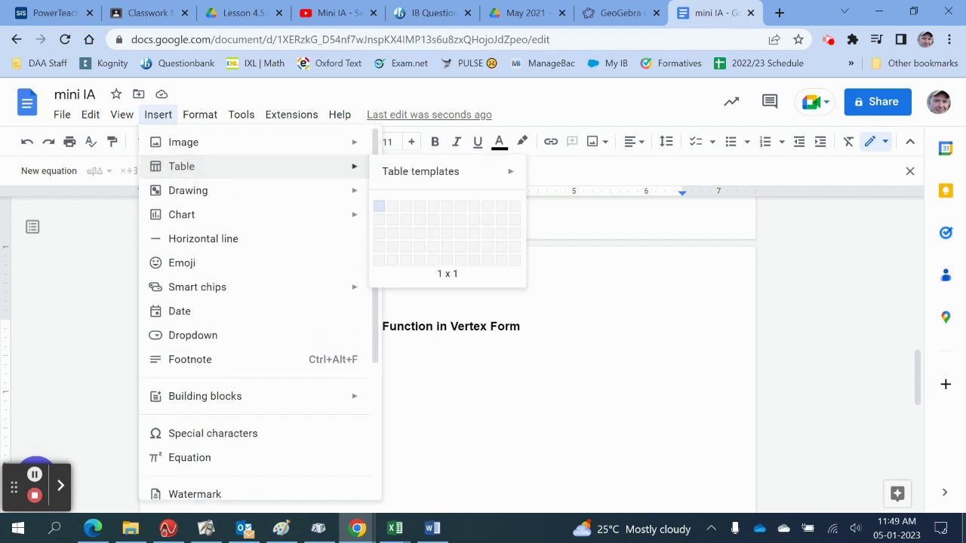
pyautogui.click(408, 220)
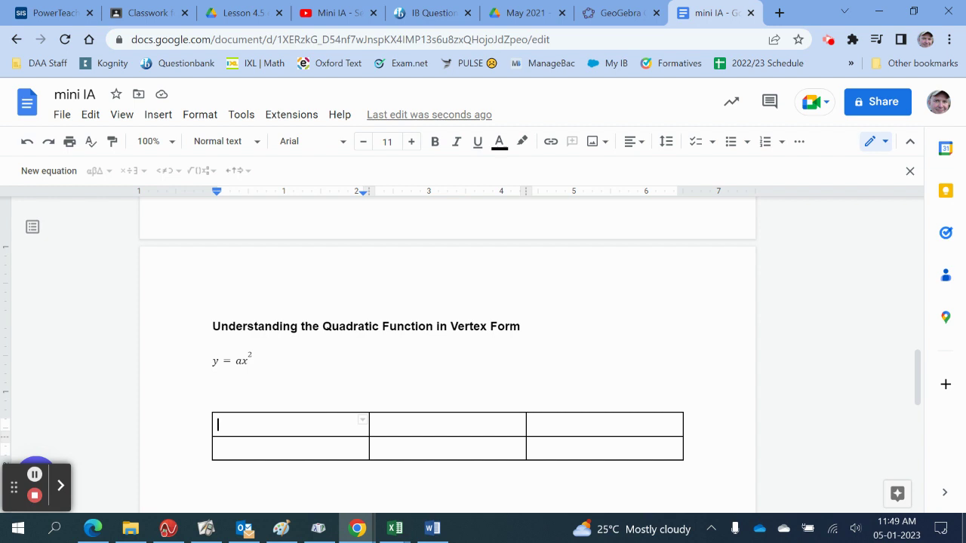
# - Fill the table's bottom row with 'parent function', 'Compress' and 'Stretch'
pyautogui.click(260, 444)
pyautogui.write('parent fu')
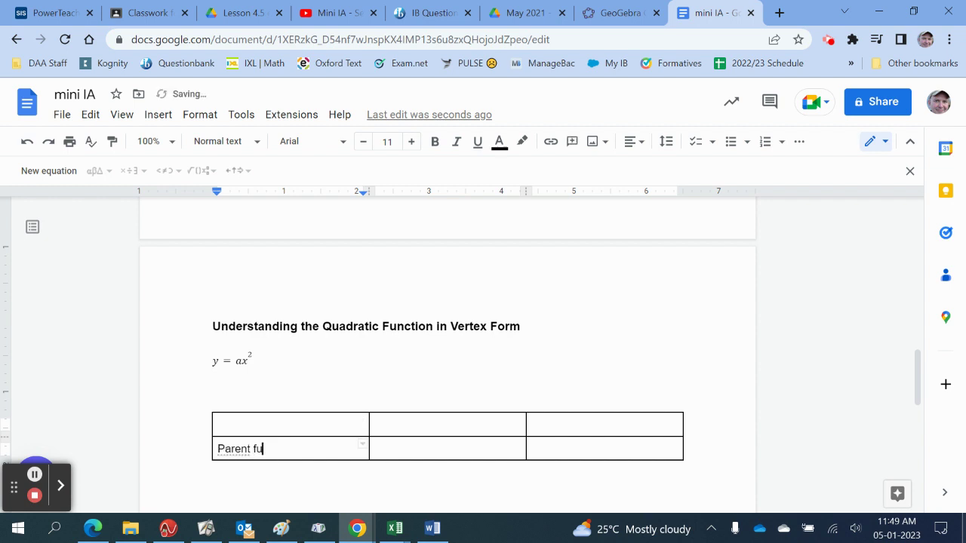
pyautogui.write('nction')
pyautogui.press('Tab')
pyautogui.write('Com')
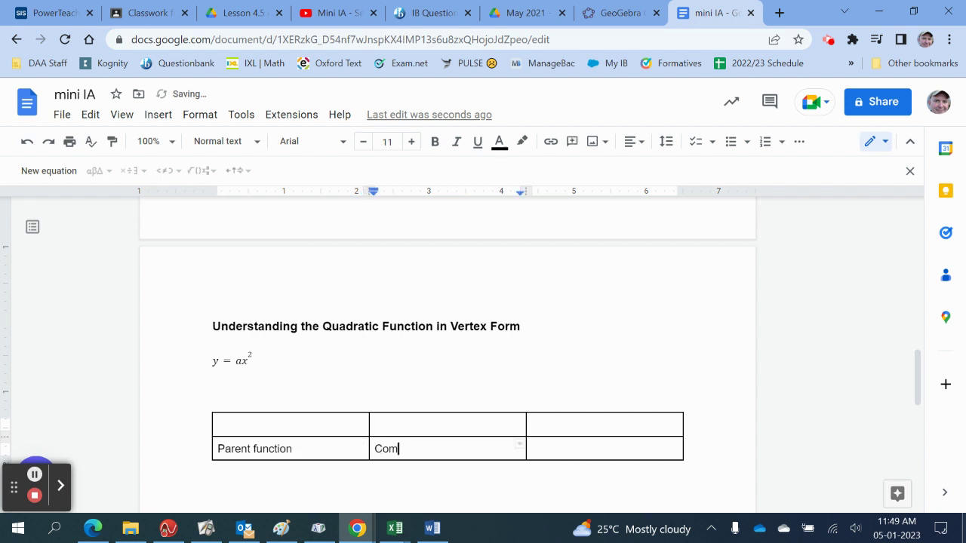
pyautogui.write('press')
pyautogui.press('Tab')
pyautogui.write('Stre')
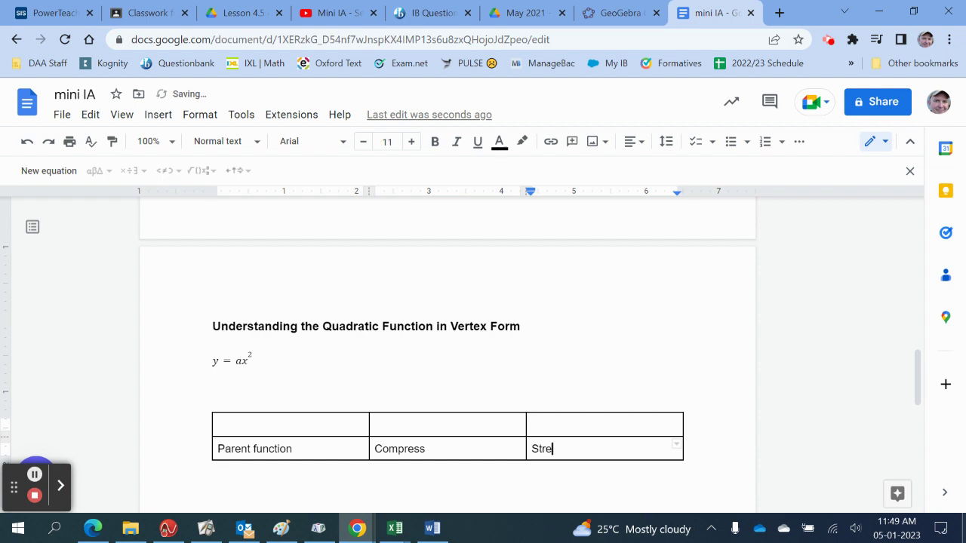
pyautogui.write('tch')
# - Move to the empty top-row cells and switch to the GeoGebra graph of y = x²
pyautogui.click(531, 425)
pyautogui.click(373, 425)
pyautogui.click(217, 424)
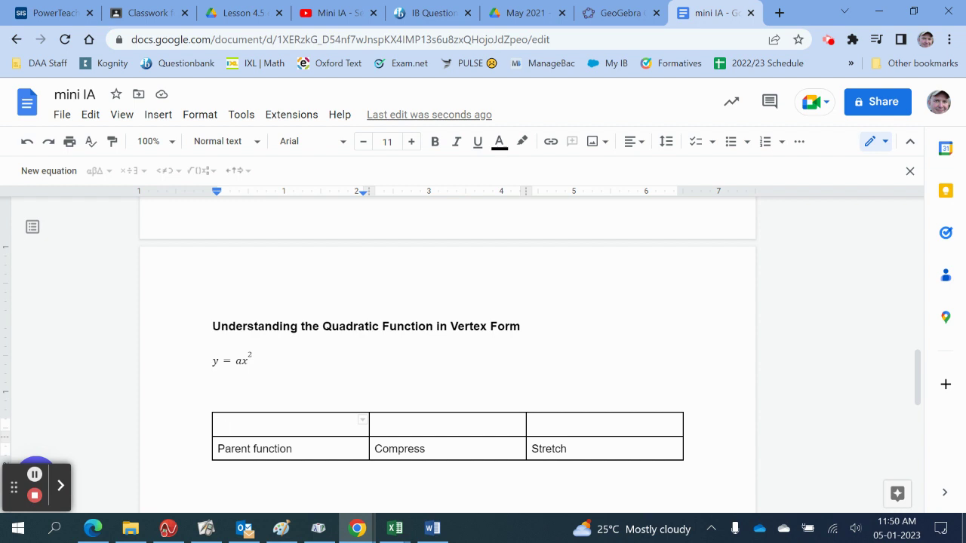
pyautogui.hotkey('ctrl', 'shift', 'Tab')
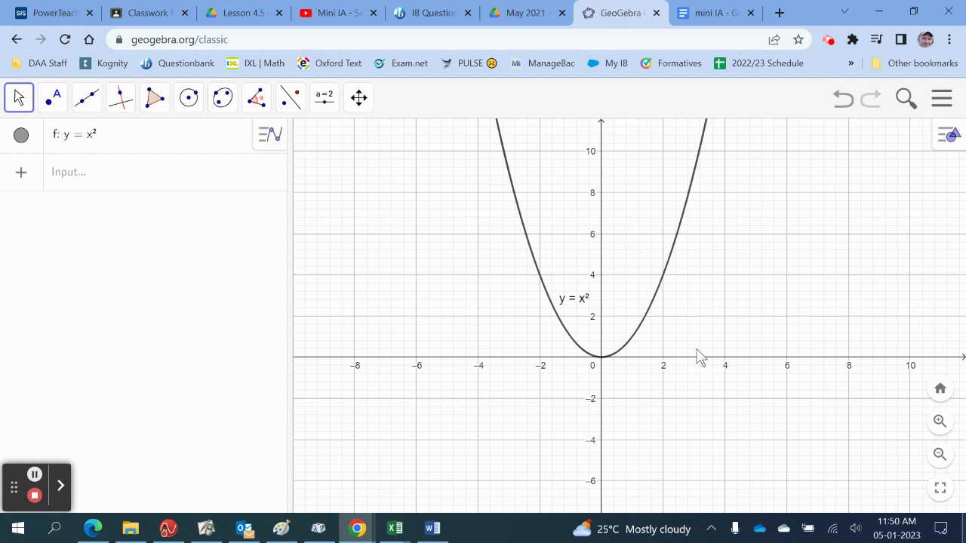
# - Zoom, pan and drag the axes to an x:y ratio of about 1:2.14, showing −5 to 5
pyautogui.click(939, 456)
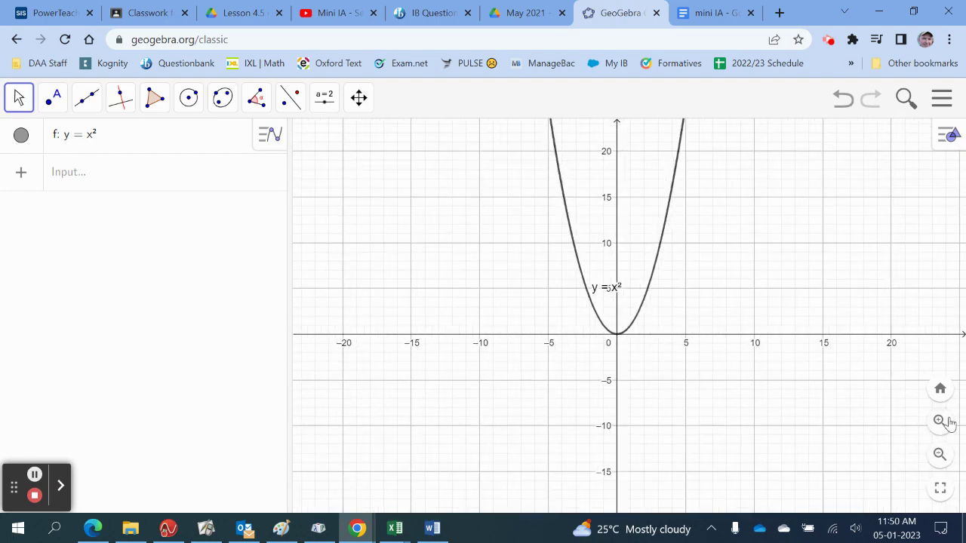
pyautogui.click(942, 422)
pyautogui.click(940, 422)
pyautogui.click(940, 422)
pyautogui.click(939, 422)
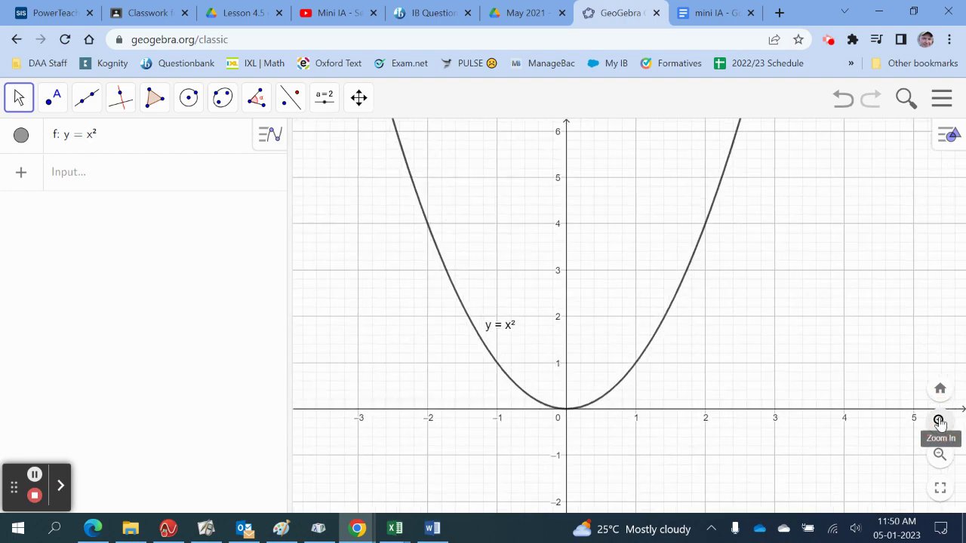
pyautogui.moveTo(689, 363); pyautogui.dragTo(743, 384)
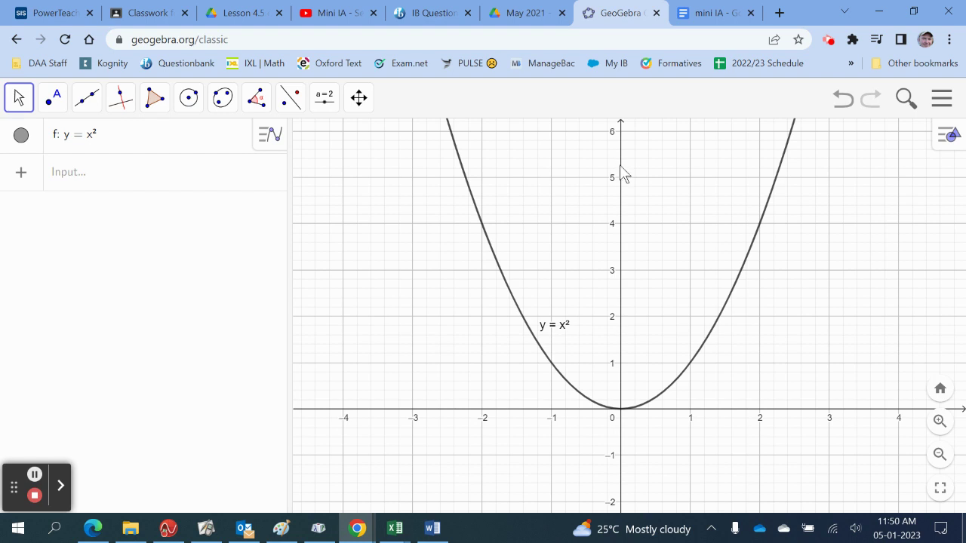
pyautogui.moveTo(618, 161); pyautogui.dragTo(619, 274)
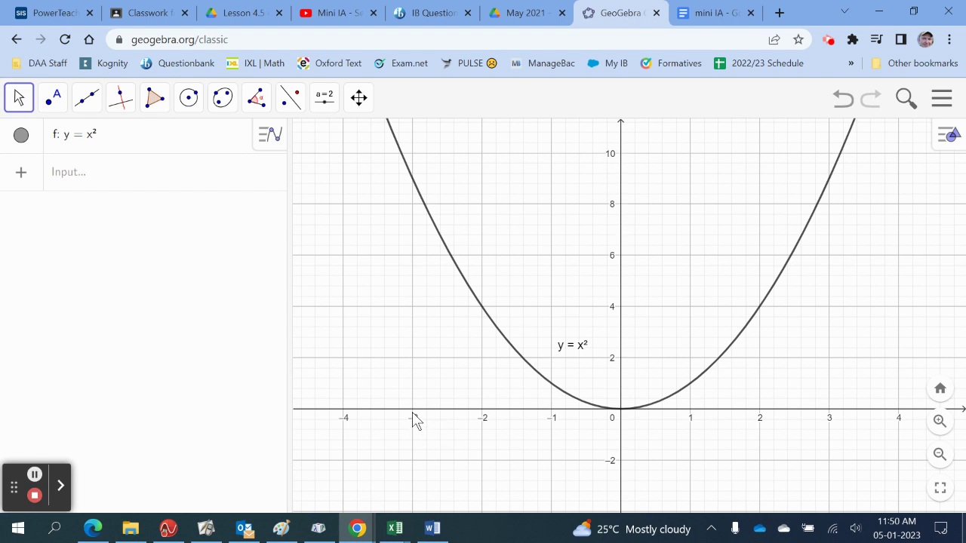
pyautogui.click(811, 407)
pyautogui.moveTo(811, 407); pyautogui.dragTo(771, 408)
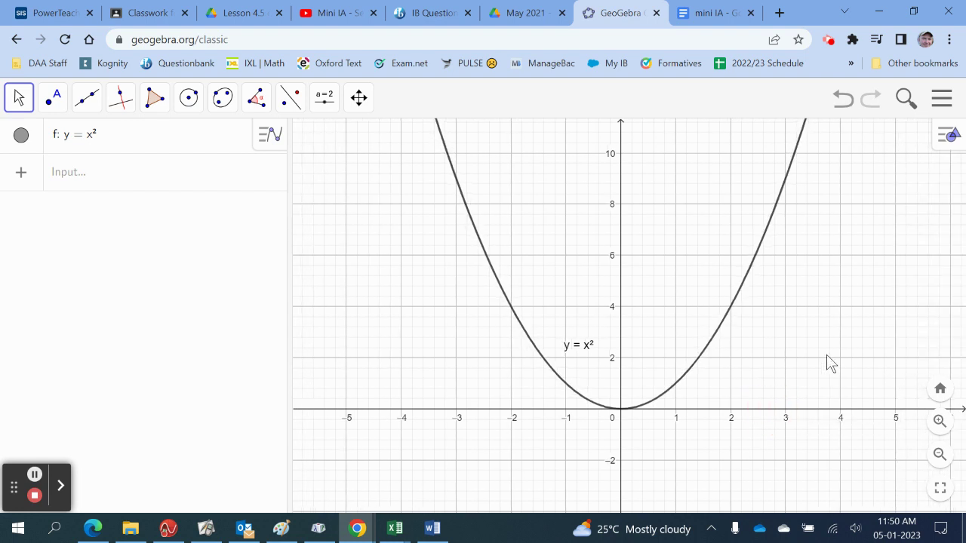
# - Paste the GeoGebra screenshot into Paint and crop the canvas to the y = x² graph
pyautogui.click(281, 528)
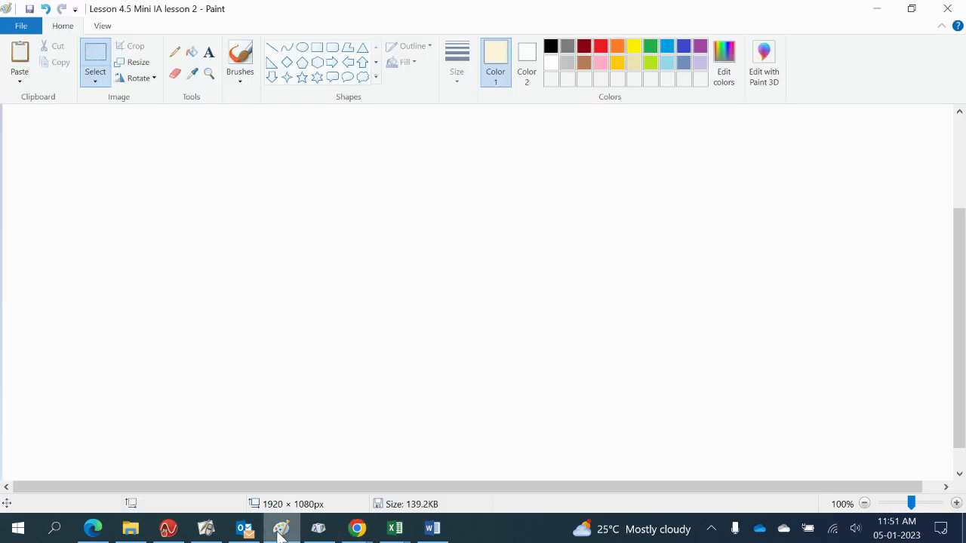
pyautogui.hotkey('ctrl', 'v')
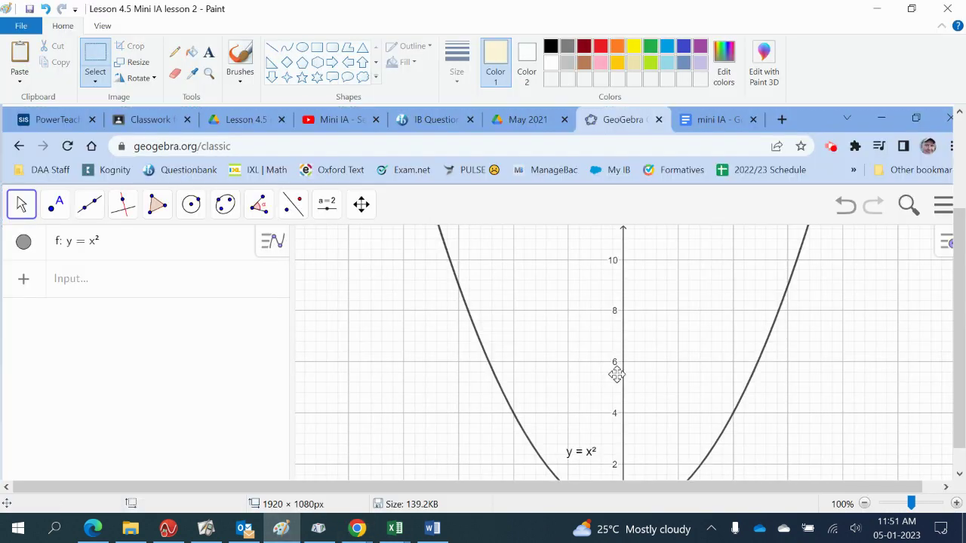
pyautogui.moveTo(590, 369)
pyautogui.mouseDown()
pyautogui.moveTo(457, 349)
pyautogui.moveTo(363, 313)
pyautogui.moveTo(267, 244)
pyautogui.moveTo(167, 224)
pyautogui.mouseUp()
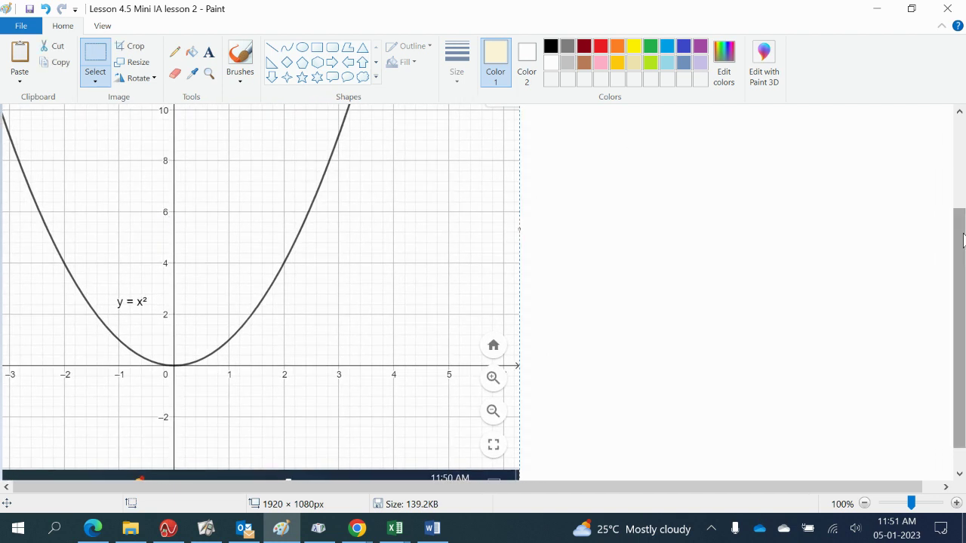
pyautogui.moveTo(959, 327); pyautogui.dragTo(959, 226)
pyautogui.moveTo(280, 340); pyautogui.dragTo(281, 205)
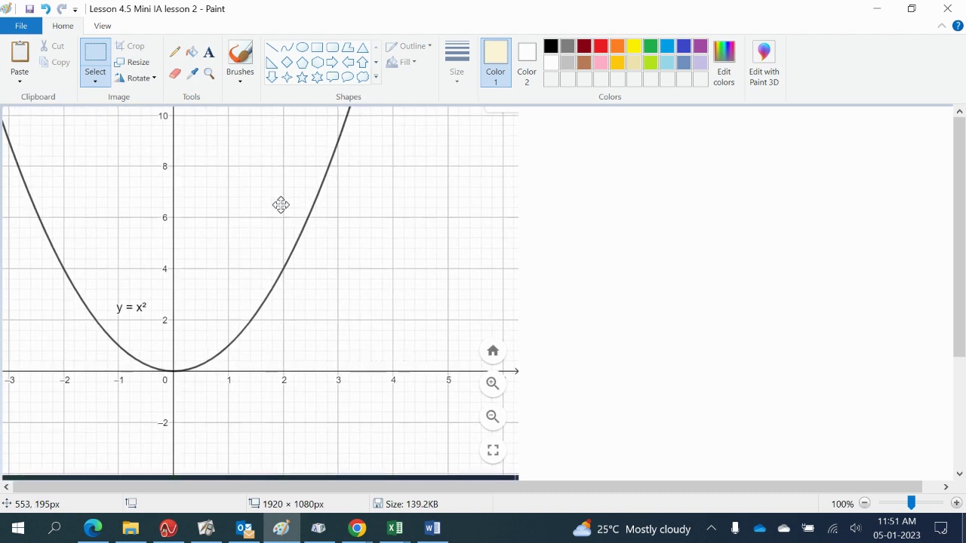
pyautogui.moveTo(964, 271); pyautogui.dragTo(949, 445)
pyautogui.click(936, 487)
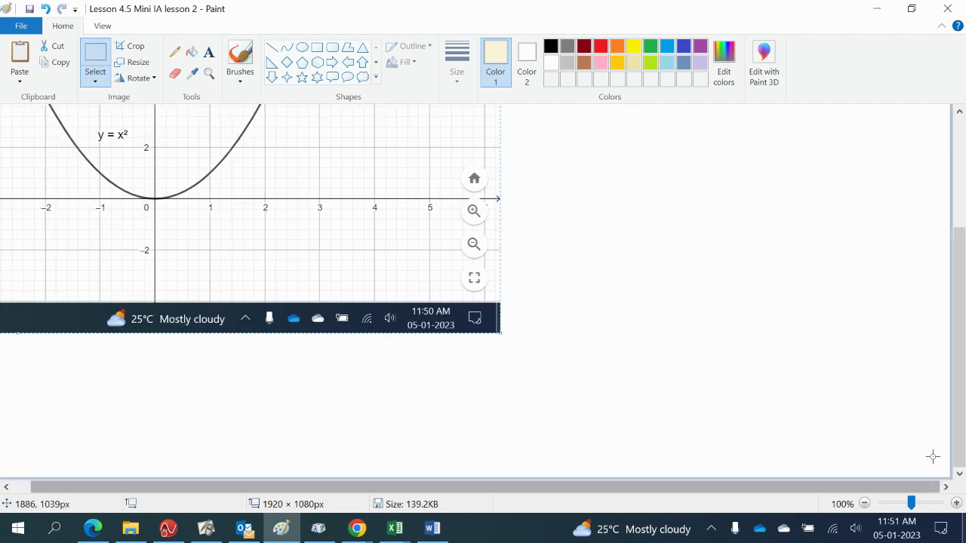
pyautogui.moveTo(950, 478); pyautogui.dragTo(329, 261)
pyautogui.hotkey('ctrl', 'a')
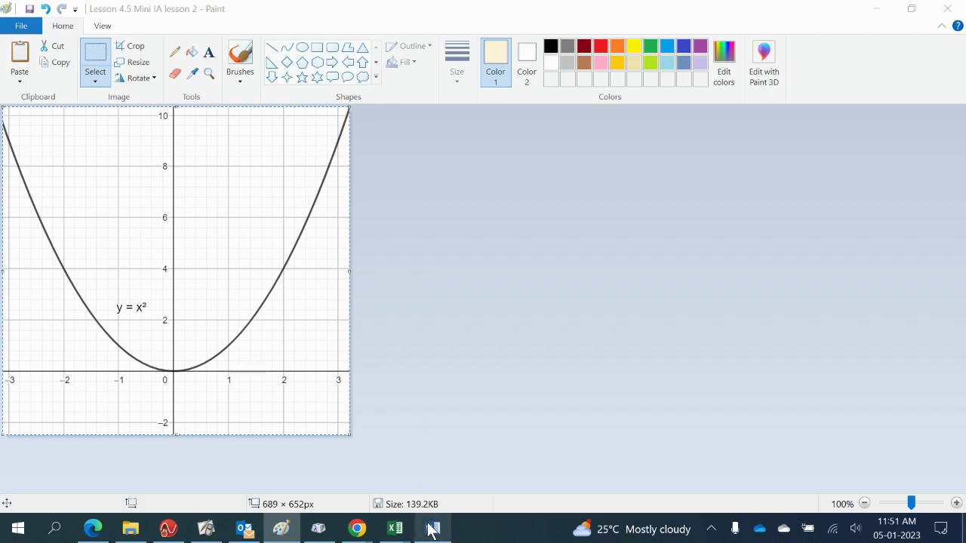
# - Paste the cropped graph into the table cell above Parent function, then return to GeoGebra
pyautogui.click(431, 529)
pyautogui.click(432, 528)
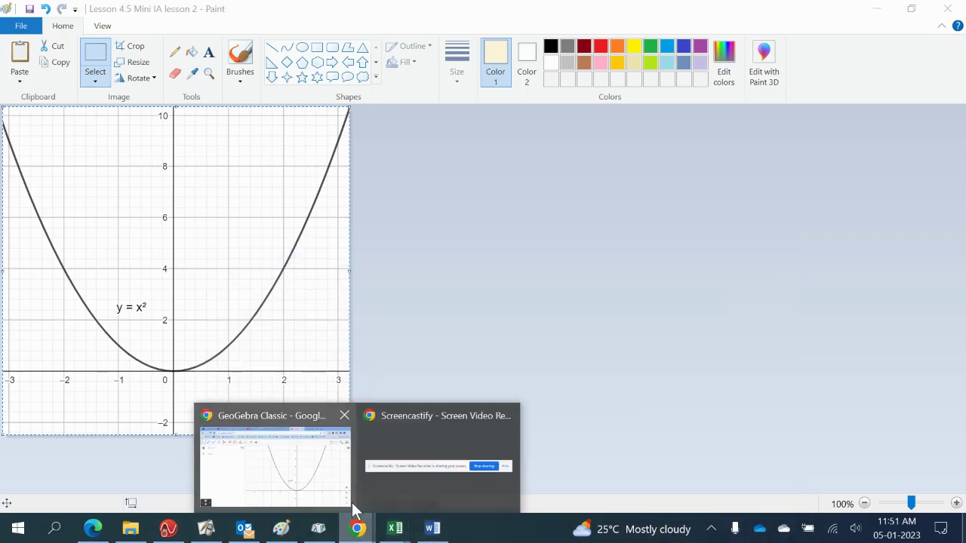
pyautogui.click(293, 475)
pyautogui.click(695, 16)
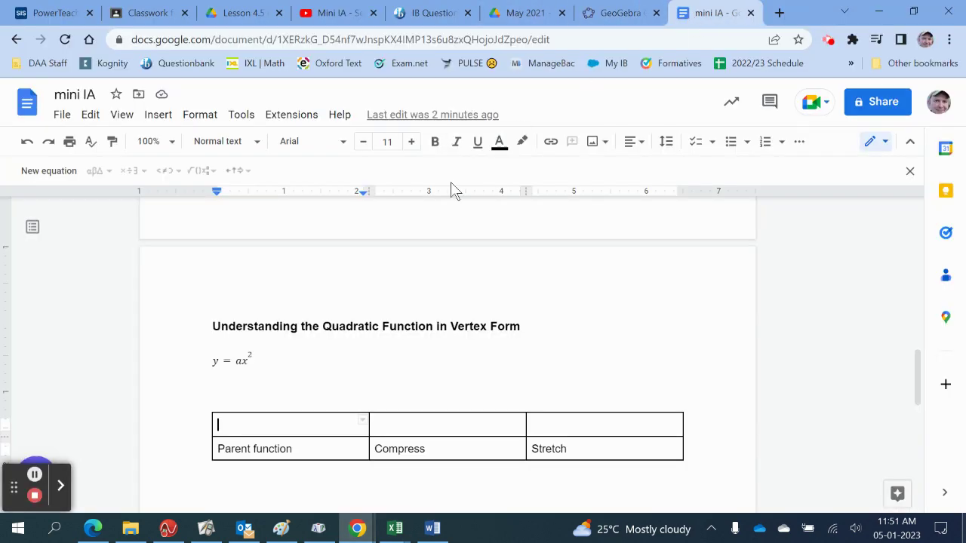
pyautogui.hotkey('ctrl', 'v')
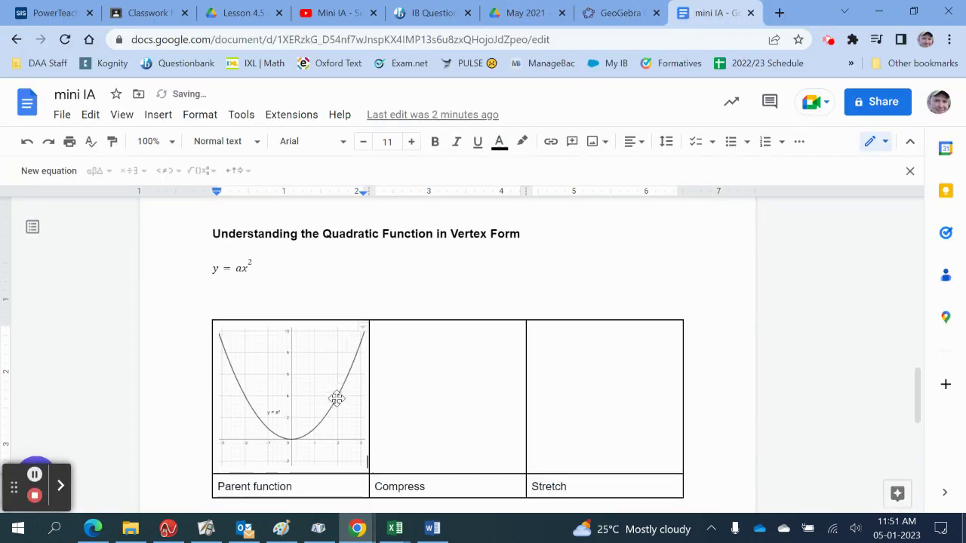
pyautogui.click(447, 396)
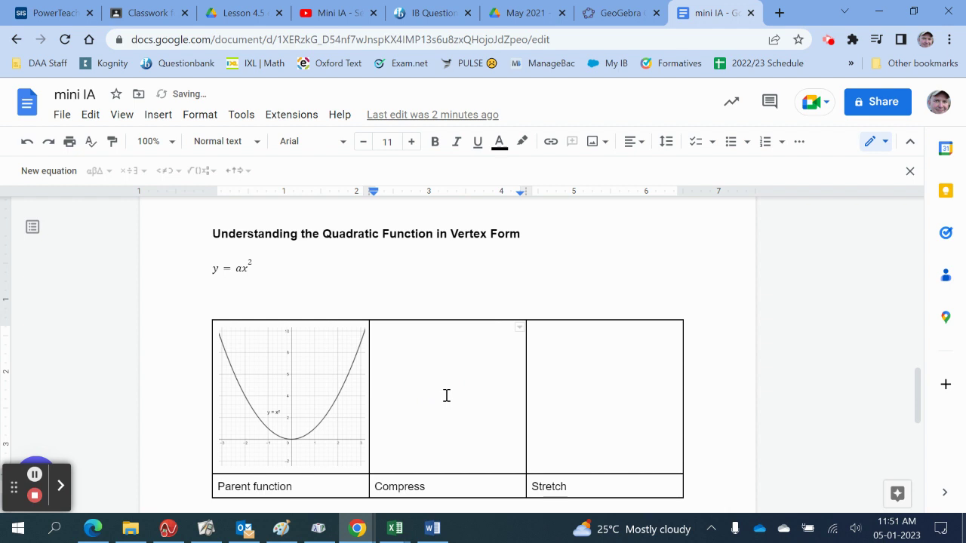
pyautogui.click(614, 16)
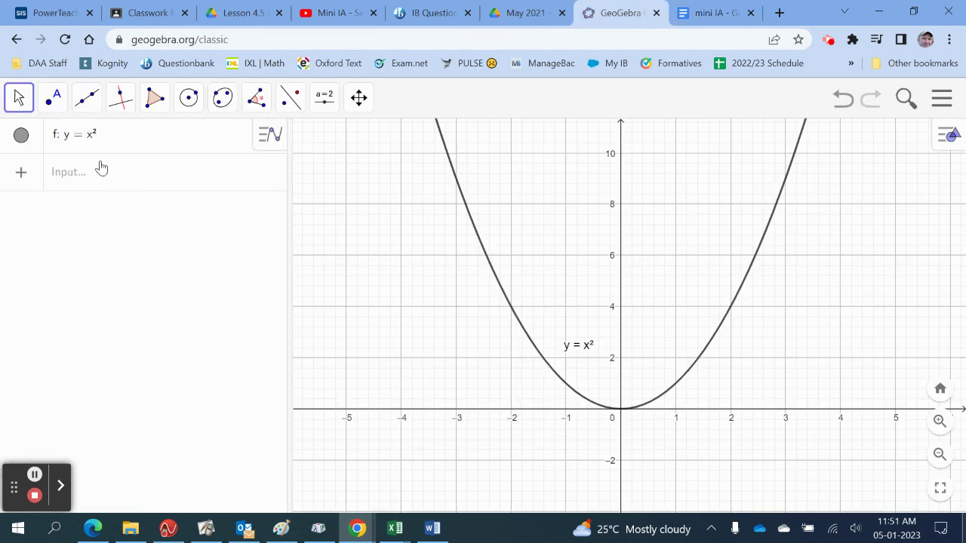
# - Change f to y = 0.5x² and nudge its graph label slightly lower
pyautogui.click(89, 138)
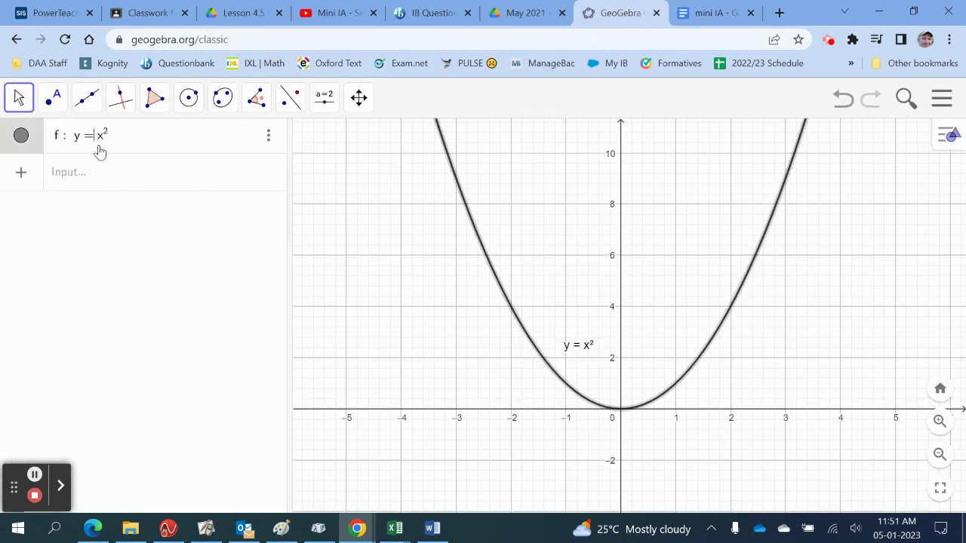
pyautogui.write('0.')
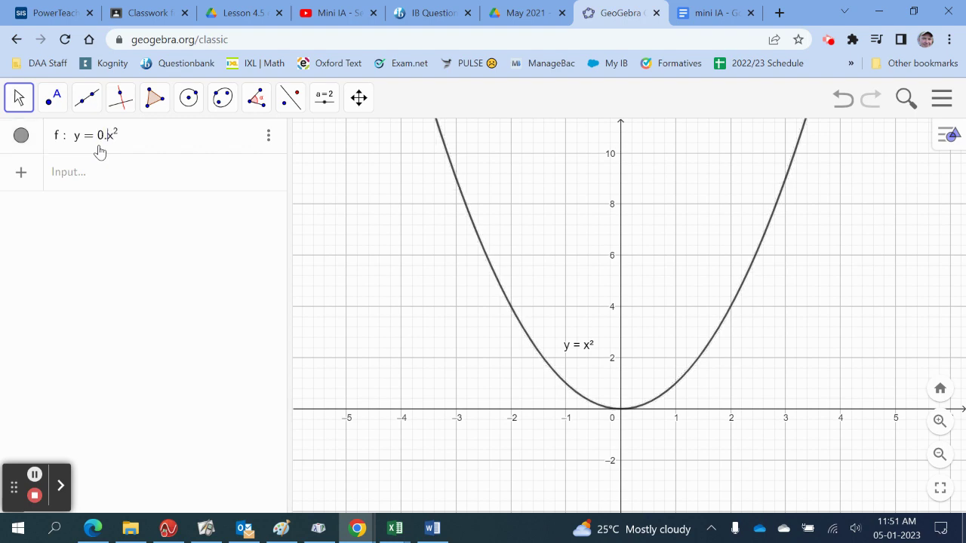
pyautogui.write('5')
pyautogui.press('Return')
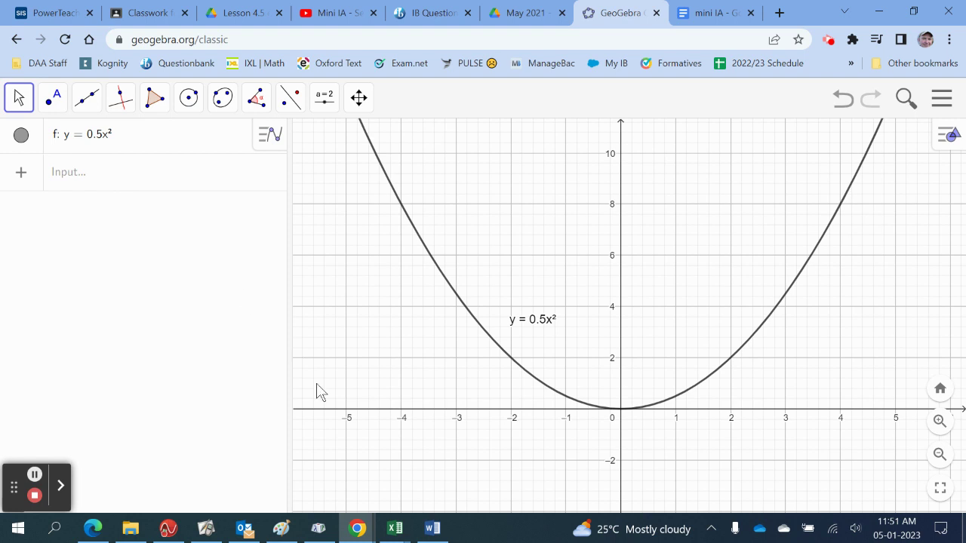
pyautogui.click(542, 336)
pyautogui.moveTo(542, 336); pyautogui.dragTo(531, 347)
# - In f's properties, switch Show Label to Name and back to Value
pyautogui.click(217, 143)
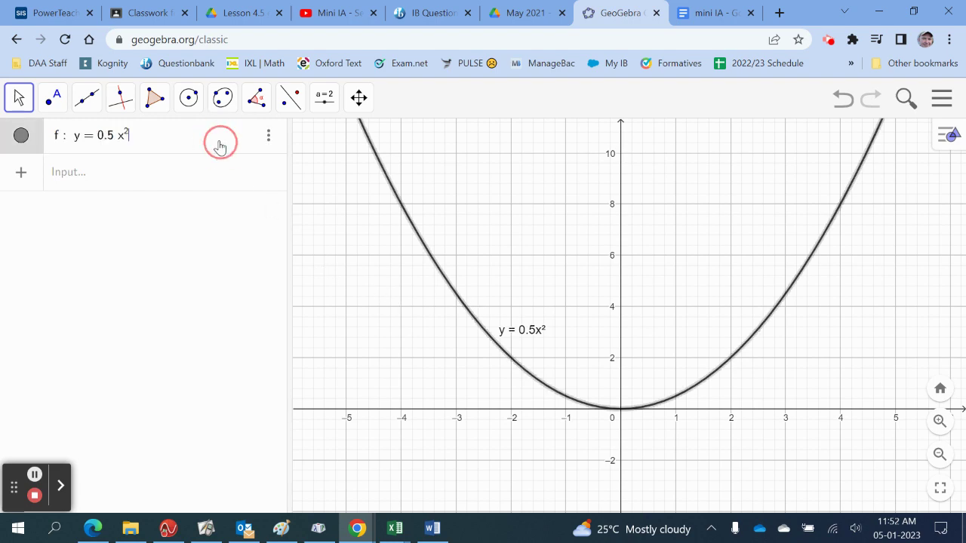
pyautogui.click(268, 139)
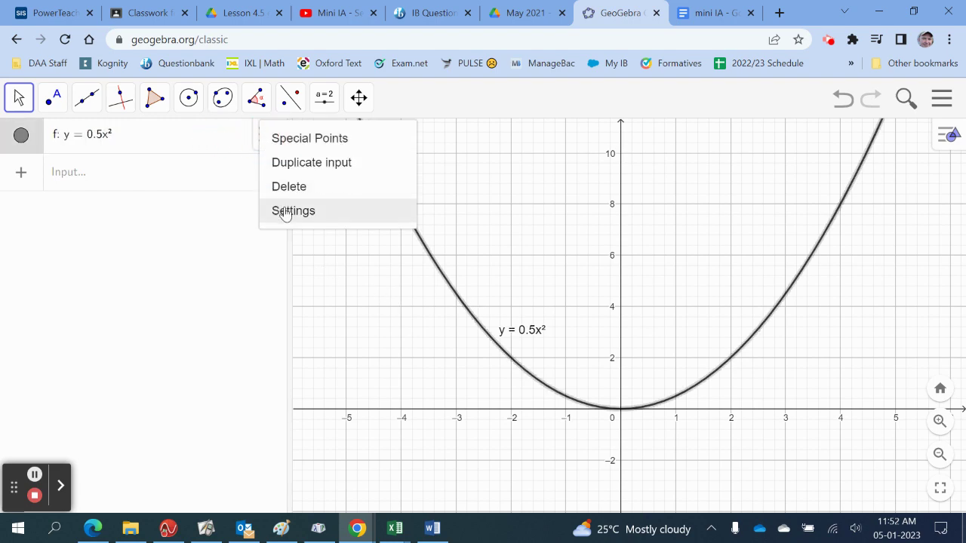
pyautogui.click(293, 211)
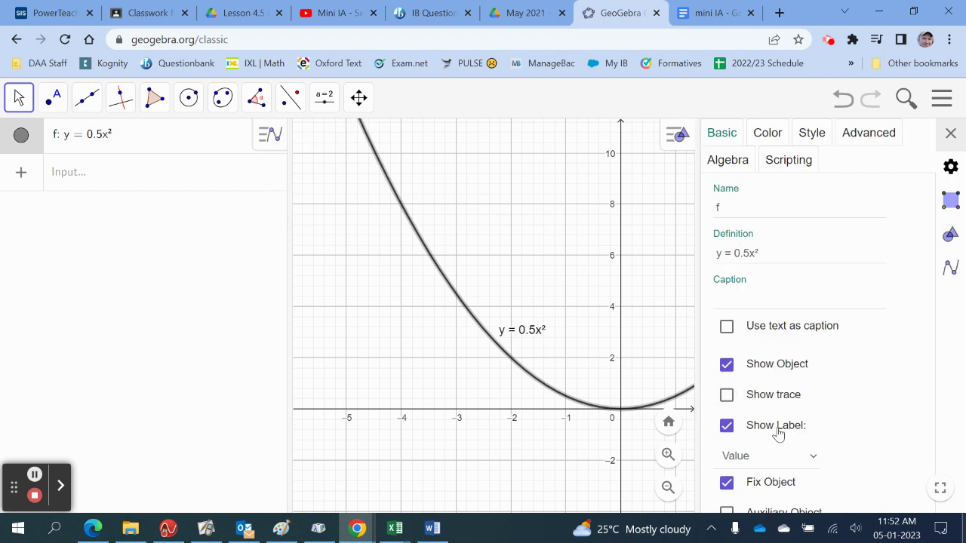
pyautogui.click(765, 457)
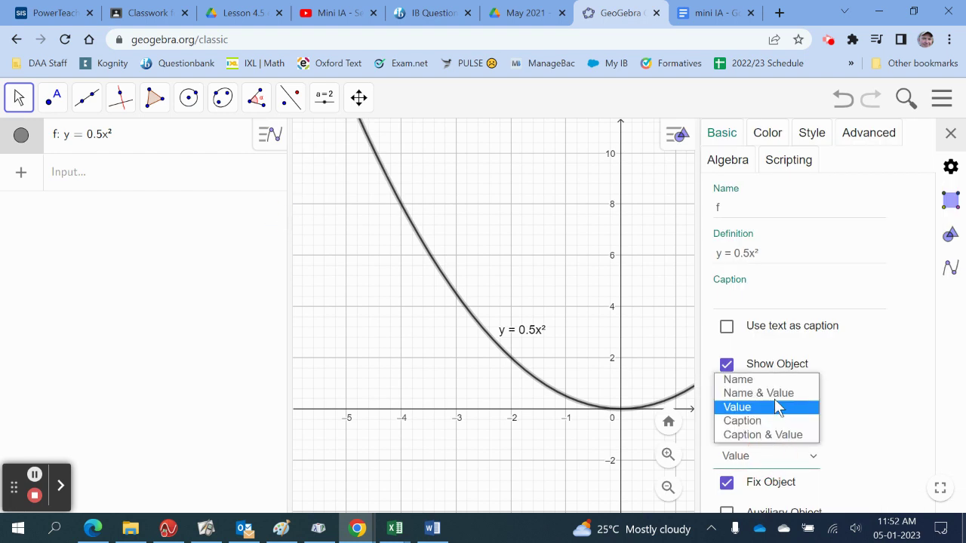
pyautogui.click(774, 387)
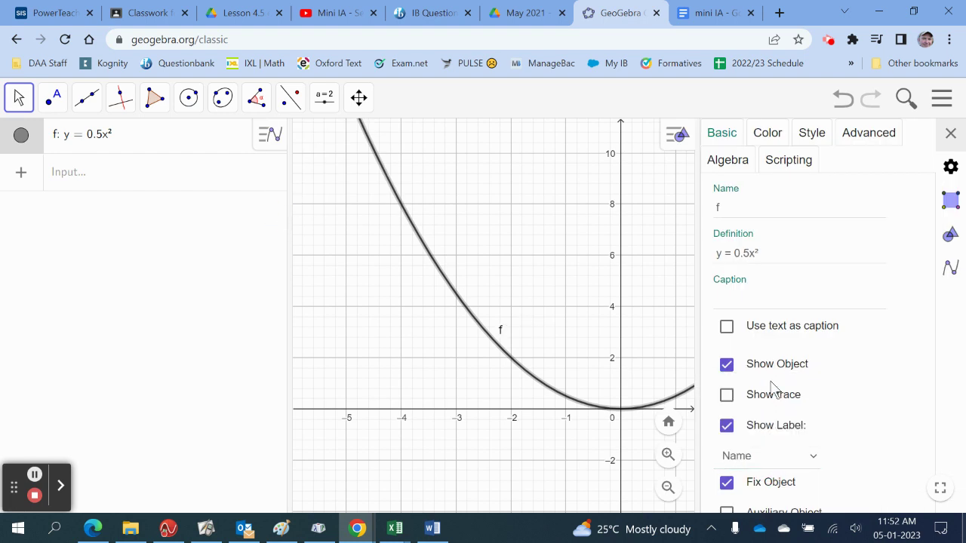
pyautogui.click(767, 457)
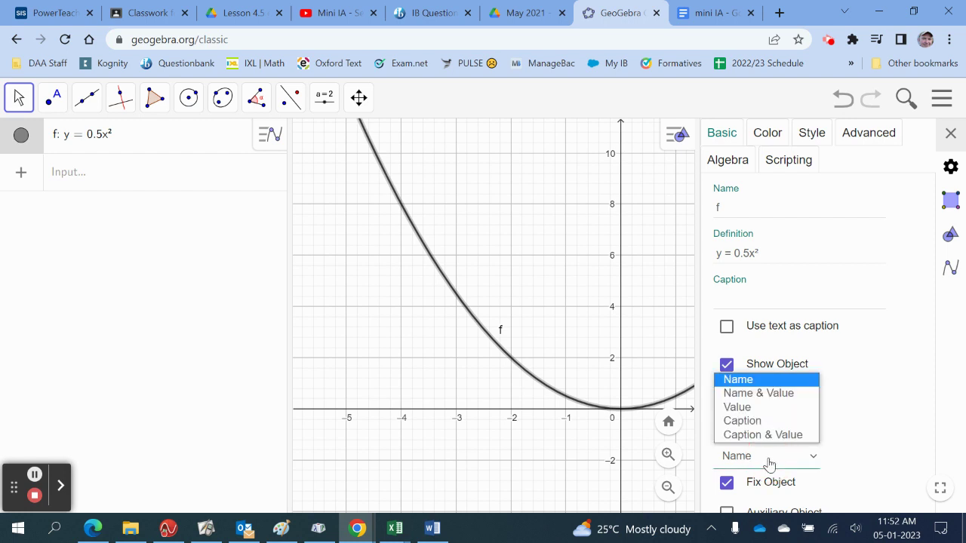
pyautogui.click(759, 407)
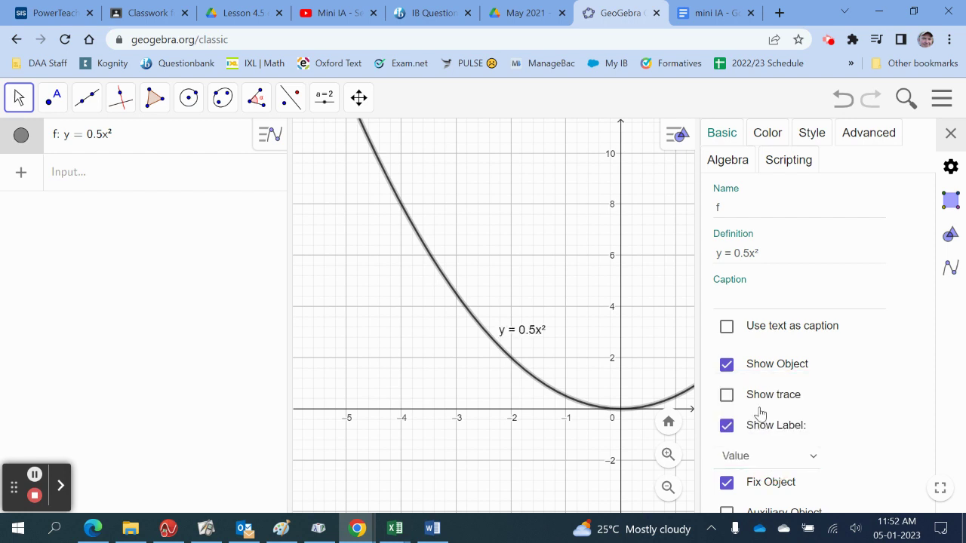
pyautogui.click(951, 133)
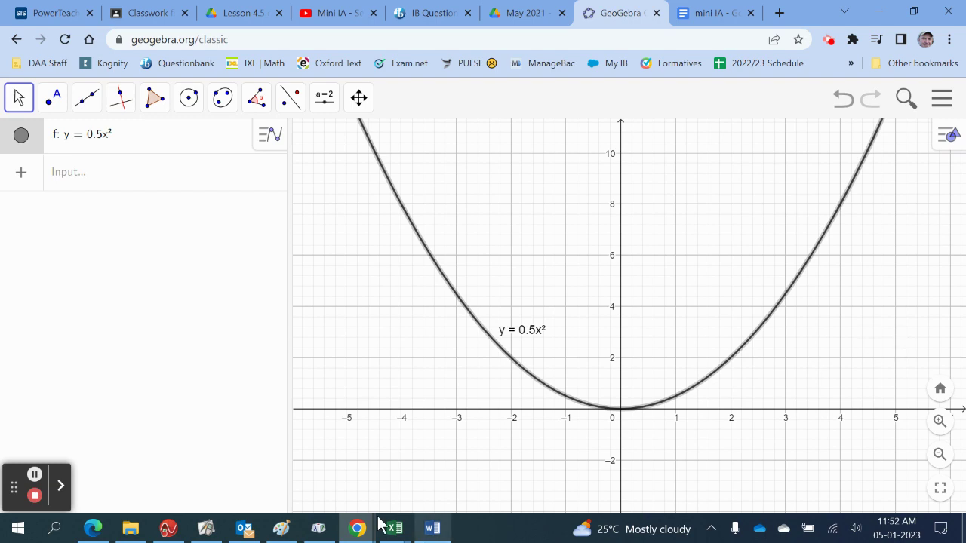
# - Paste the new screenshot into Paint and crop it to the 698 × 652 px y = 0.5x² graph
pyautogui.click(280, 528)
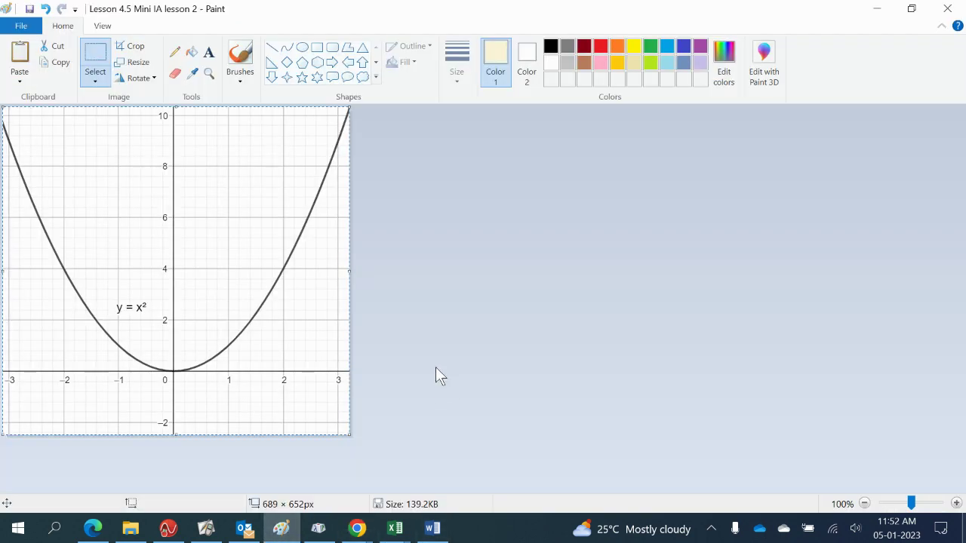
pyautogui.hotkey('ctrl', 'v')
pyautogui.moveTo(569, 362)
pyautogui.mouseDown()
pyautogui.moveTo(372, 311)
pyautogui.moveTo(213, 250)
pyautogui.moveTo(172, 246)
pyautogui.moveTo(173, 210)
pyautogui.moveTo(123, 218)
pyautogui.mouseUp()
pyautogui.click(957, 382)
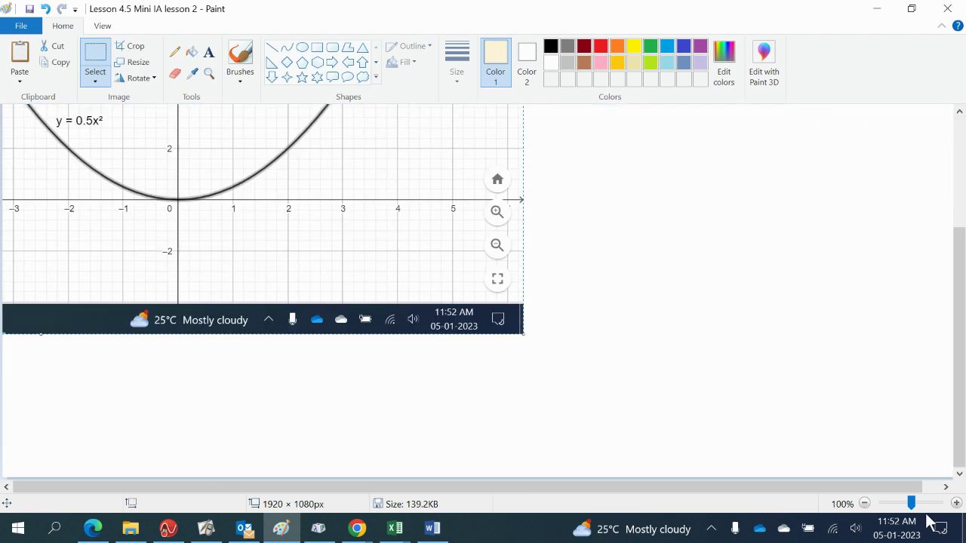
pyautogui.click(945, 487)
pyautogui.click(947, 474)
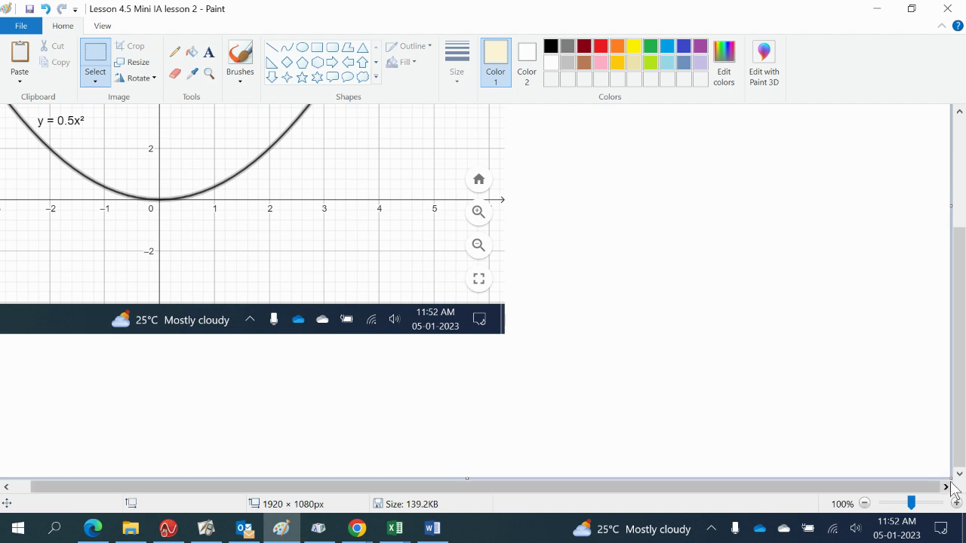
pyautogui.moveTo(948, 473); pyautogui.dragTo(335, 262)
pyautogui.hotkey('ctrl', 'a')
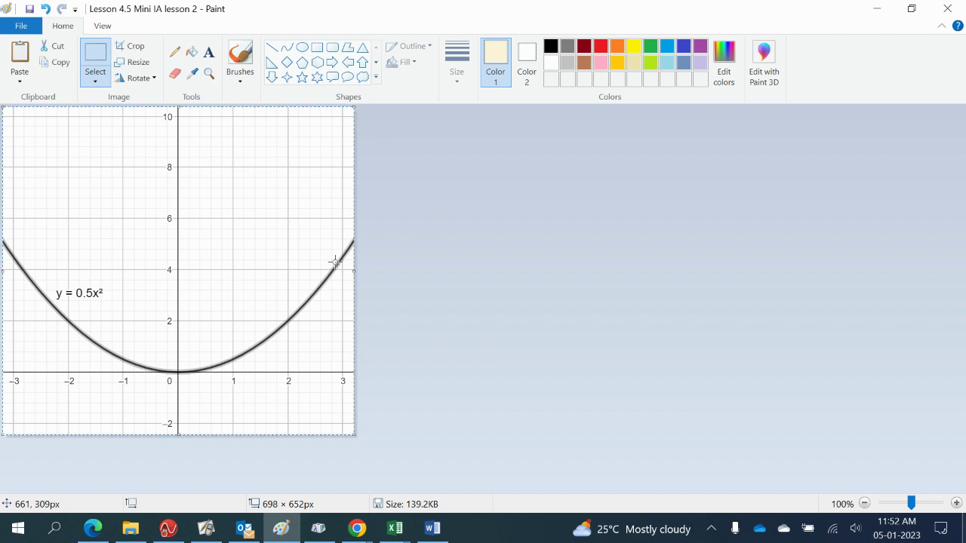
pyautogui.click(361, 526)
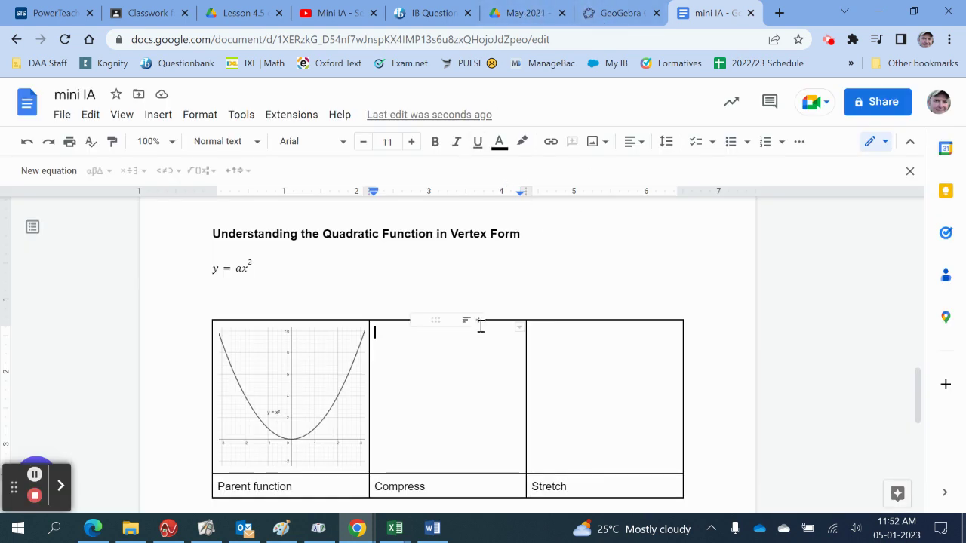
# - Paste the y = 0.5x² graph into the Compress cell, beside the parent function graph
pyautogui.hotkey('ctrl', 'v')
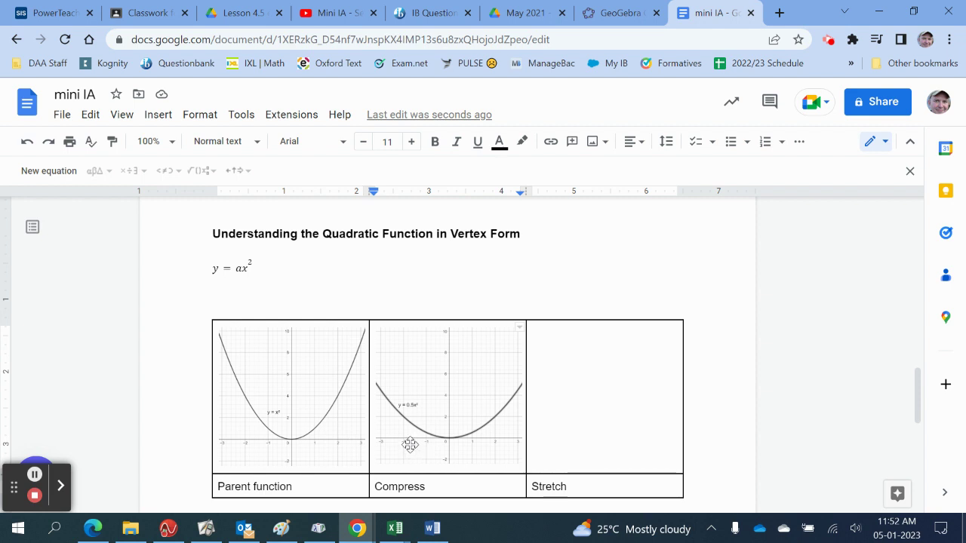
pyautogui.click(587, 418)
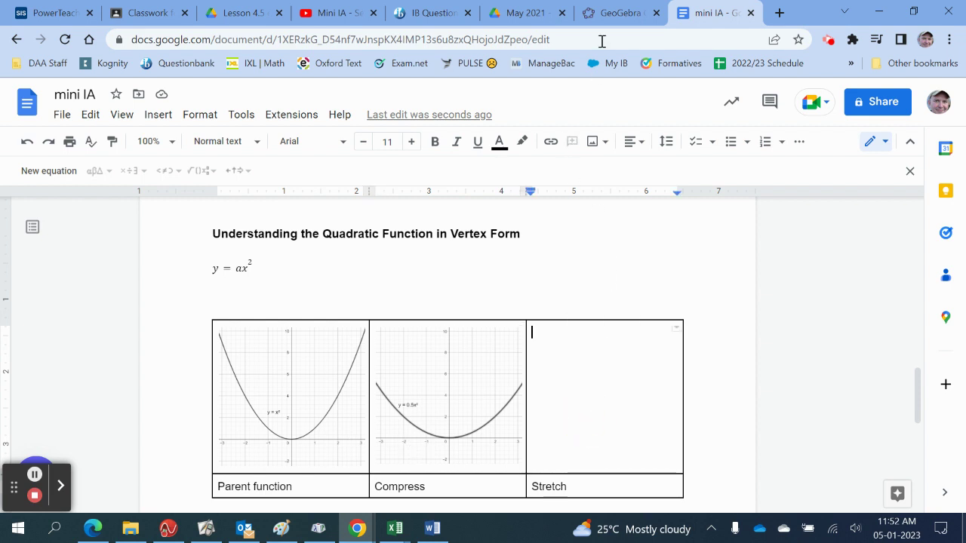
# - In GeoGebra, replace f's coefficient 0.5 with 3 so it graphs y = 3x²
pyautogui.click(624, 13)
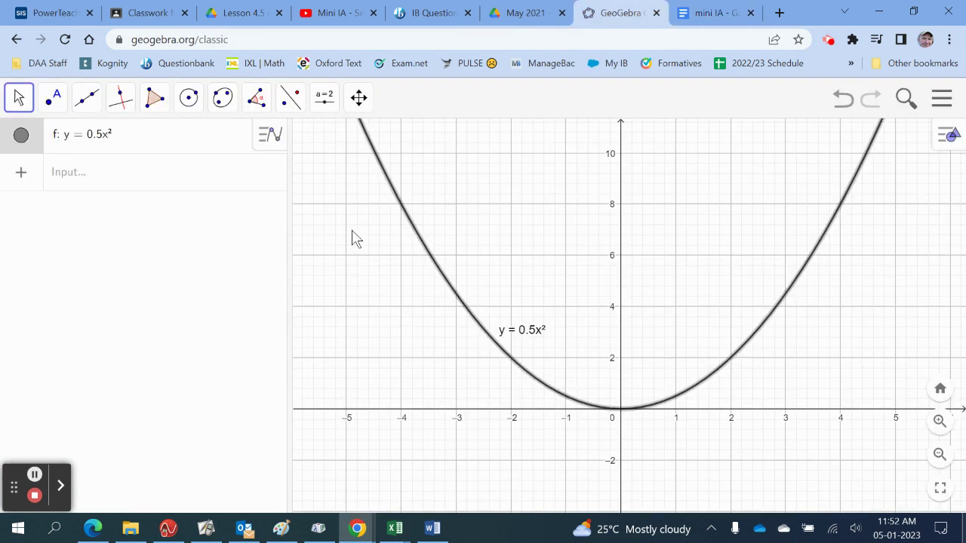
pyautogui.click(97, 138)
pyautogui.press('Right')
pyautogui.press('Right')
pyautogui.press('Right')
pyautogui.press('BackSpace')
pyautogui.press('BackSpace')
pyautogui.press('BackSpace')
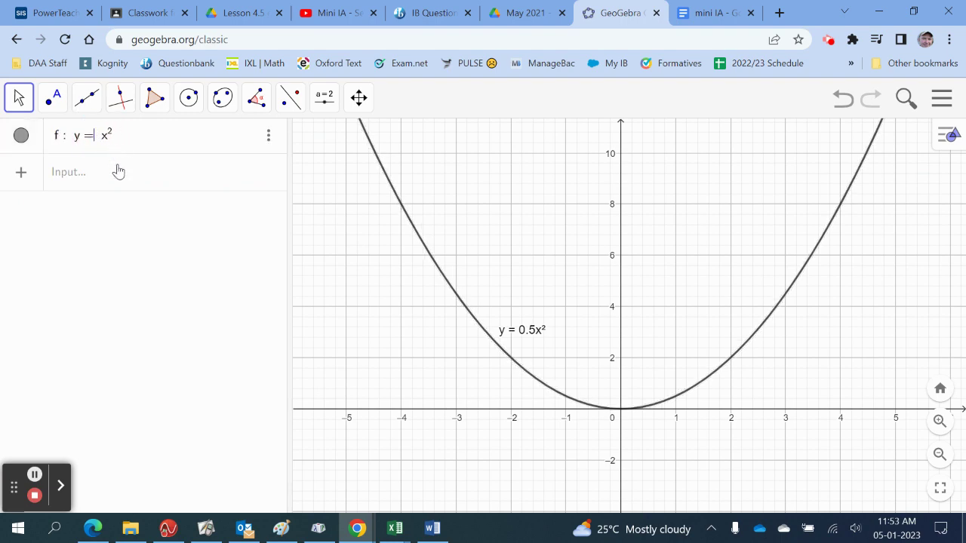
pyautogui.write('3')
pyautogui.press('Return')
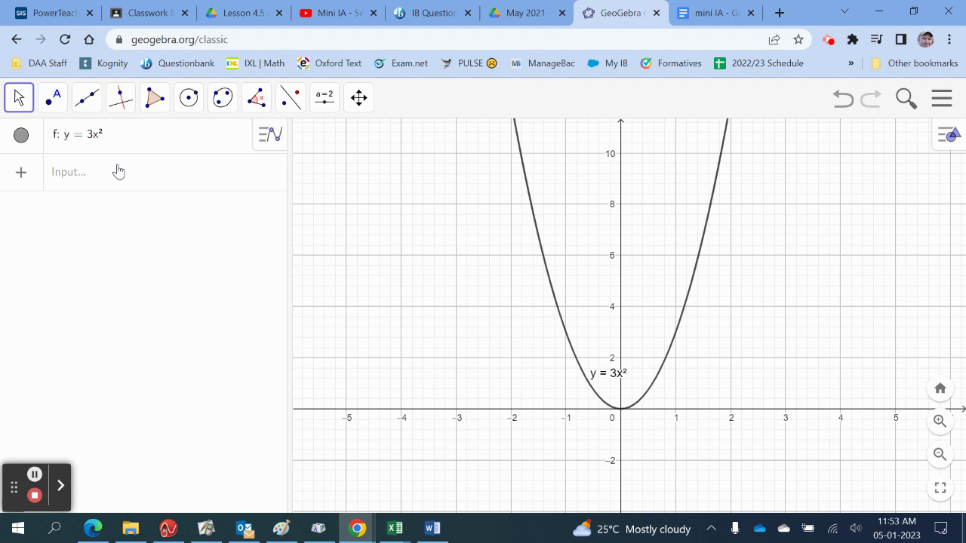
# - Paste the y = 3x² screenshot into Paint with the graph at the top-left
pyautogui.click(281, 528)
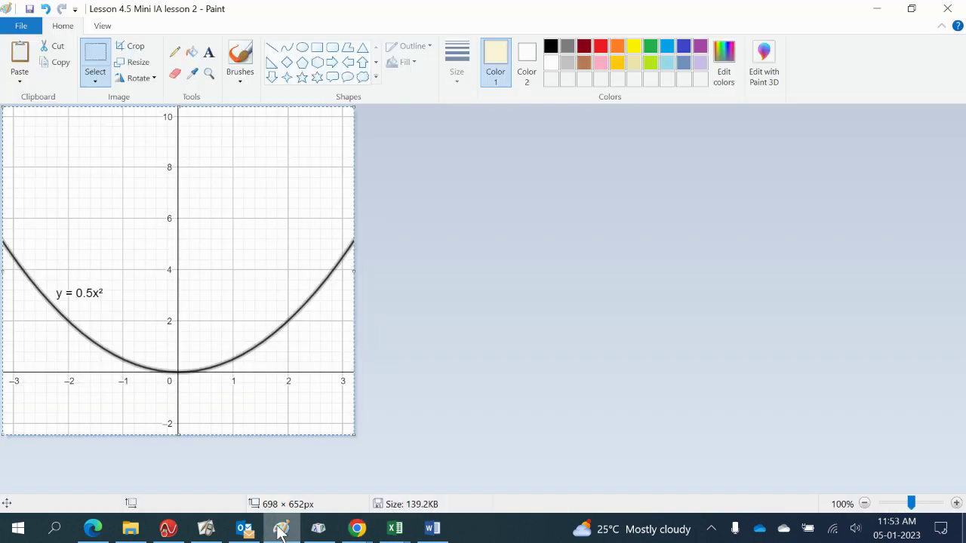
pyautogui.hotkey('ctrl', 'v')
pyautogui.moveTo(647, 420); pyautogui.dragTo(201, 275)
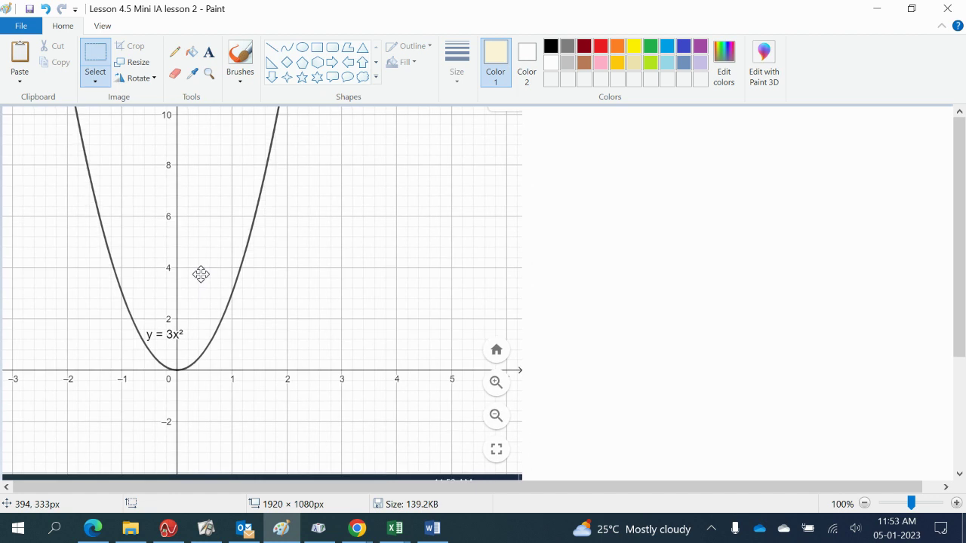
# - Crop the Paint canvas to the 698 × 645 px graph and select the whole image
pyautogui.moveTo(960, 249); pyautogui.dragTo(961, 366)
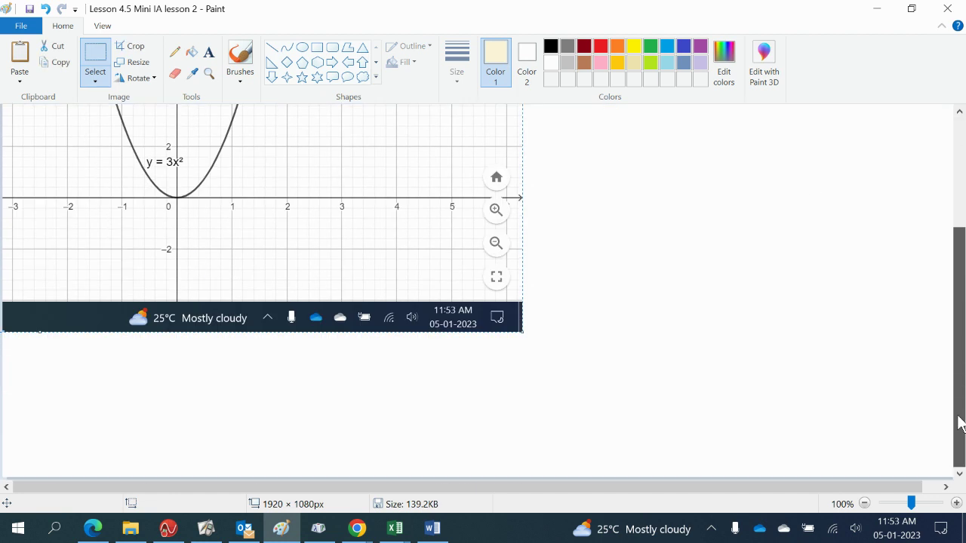
pyautogui.click(932, 487)
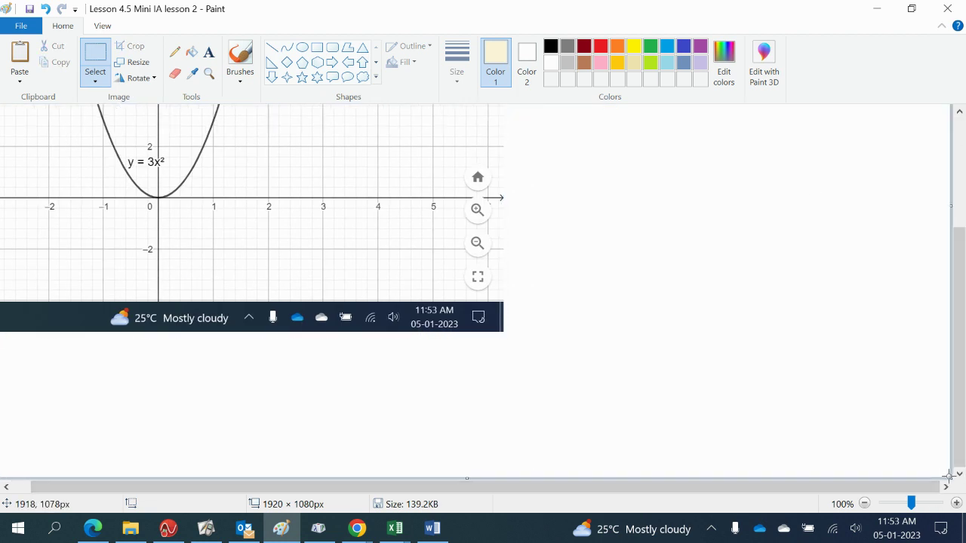
pyautogui.moveTo(948, 475); pyautogui.dragTo(335, 259)
pyautogui.hotkey('ctrl', 'a')
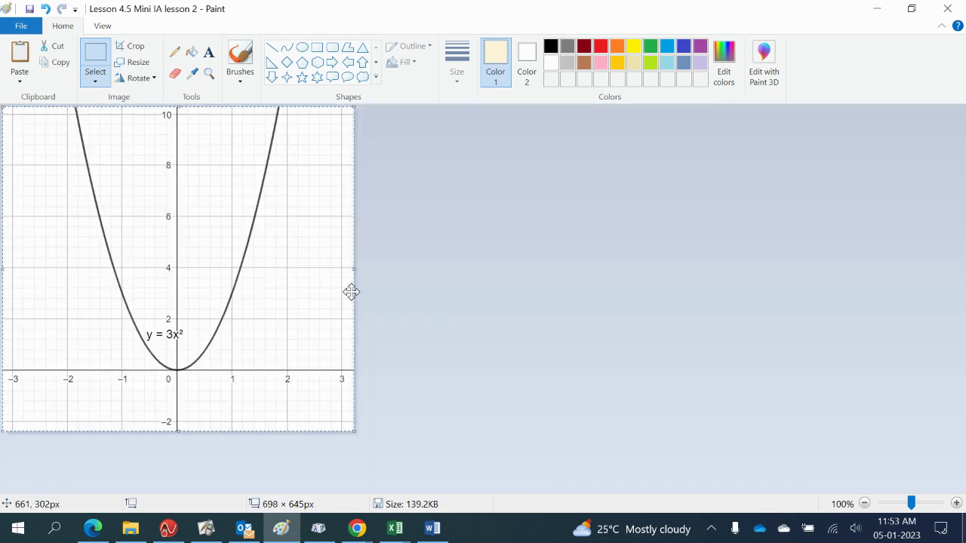
pyautogui.click(361, 527)
pyautogui.click(295, 481)
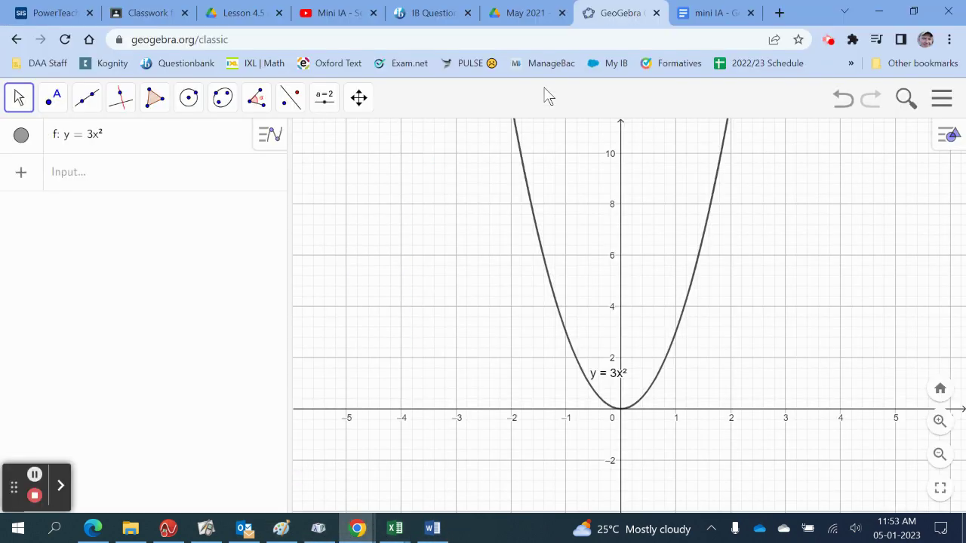
pyautogui.click(698, 15)
pyautogui.hotkey('ctrl', 'v')
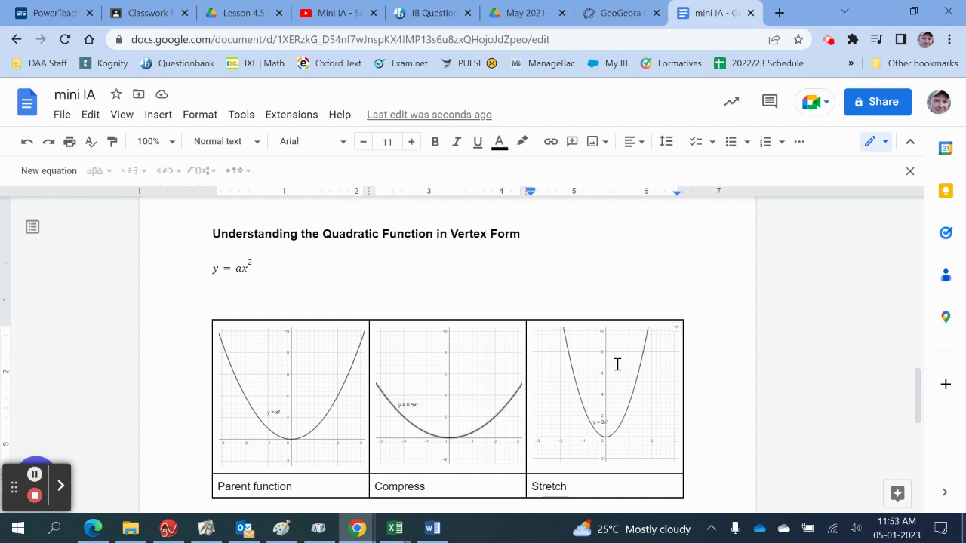
pyautogui.scroll(-2, 617, 365)
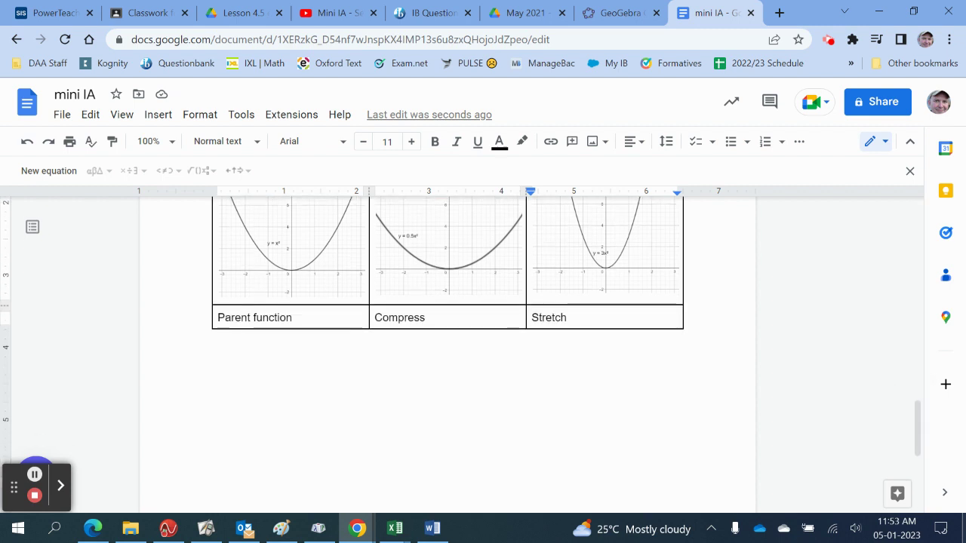
pyautogui.scroll(2, 483, 339)
pyautogui.scroll(-1, 483, 340)
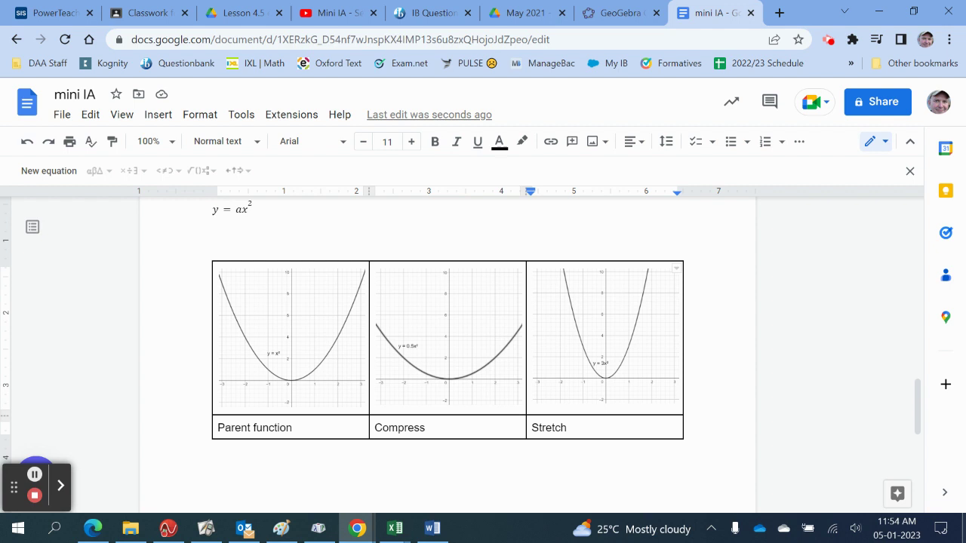
pyautogui.click(430, 428)
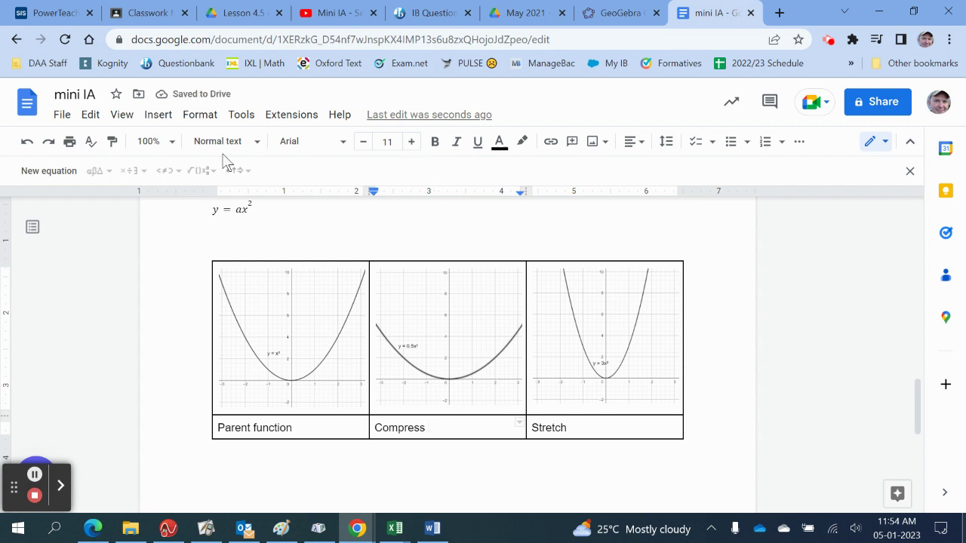
# - Insert an equation after Compress reading y = with a fraction 1/2
pyautogui.click(164, 119)
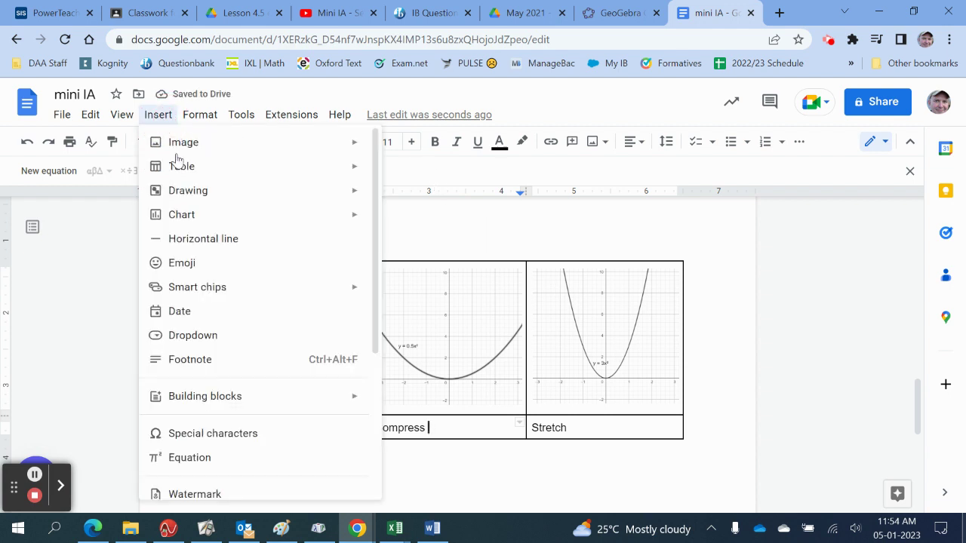
pyautogui.click(216, 457)
pyautogui.write('y=')
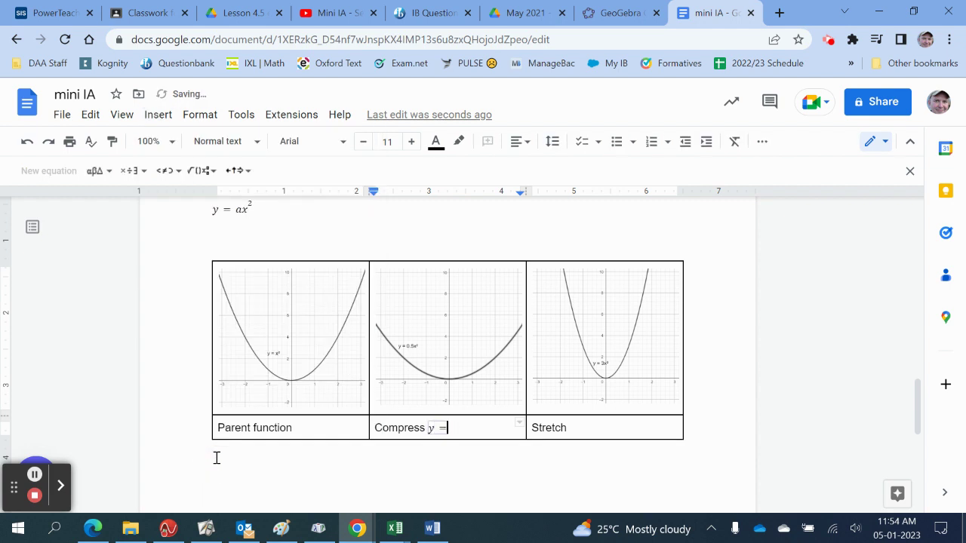
pyautogui.click(200, 170)
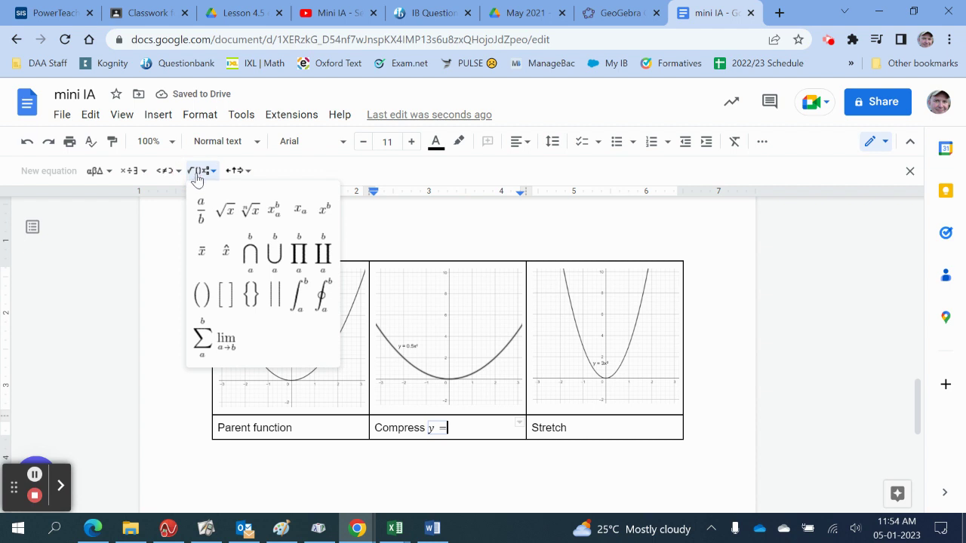
pyautogui.click(204, 218)
pyautogui.write('1')
pyautogui.press('Down')
pyautogui.press('Down')
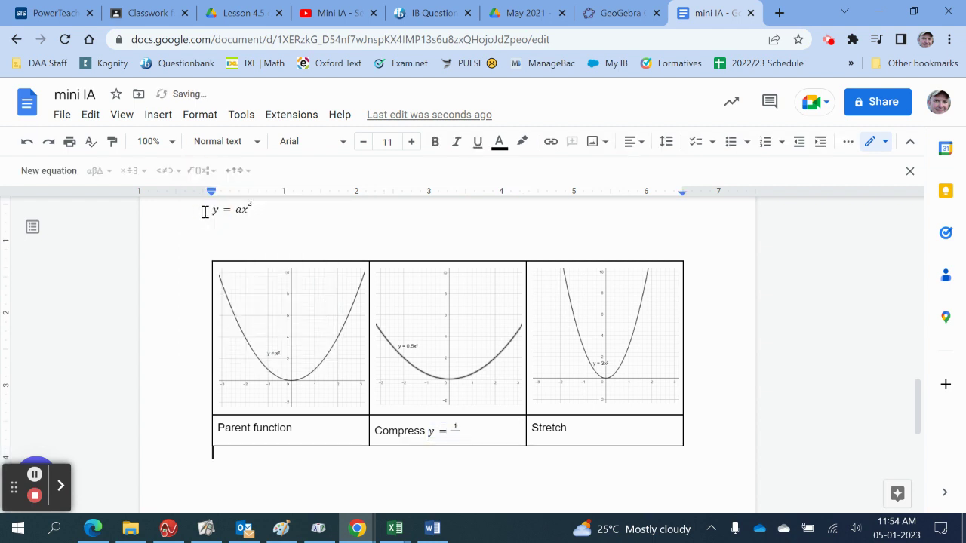
# - Finish the equation as y = ½x² and start a new line below it
pyautogui.click(456, 434)
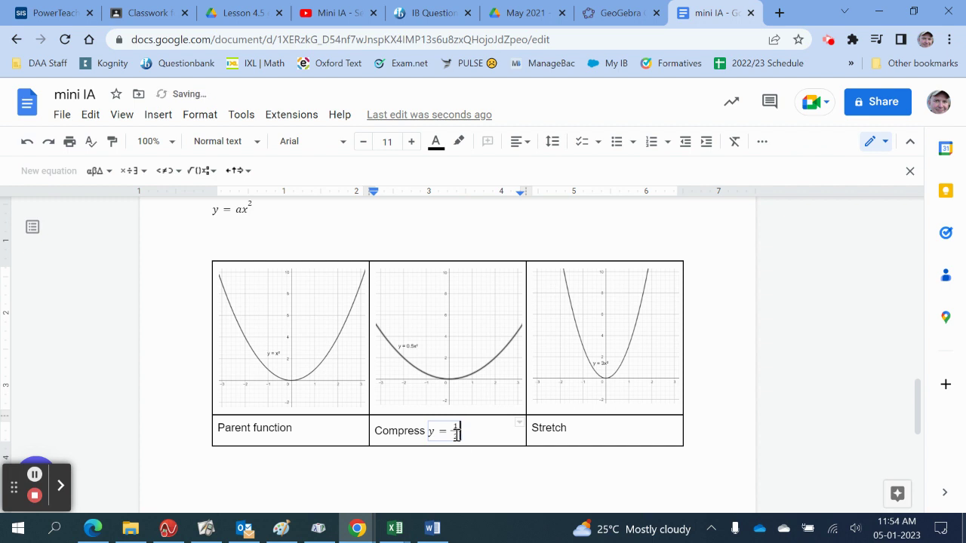
pyautogui.click(198, 170)
pyautogui.click(237, 171)
pyautogui.click(197, 171)
pyautogui.click(323, 209)
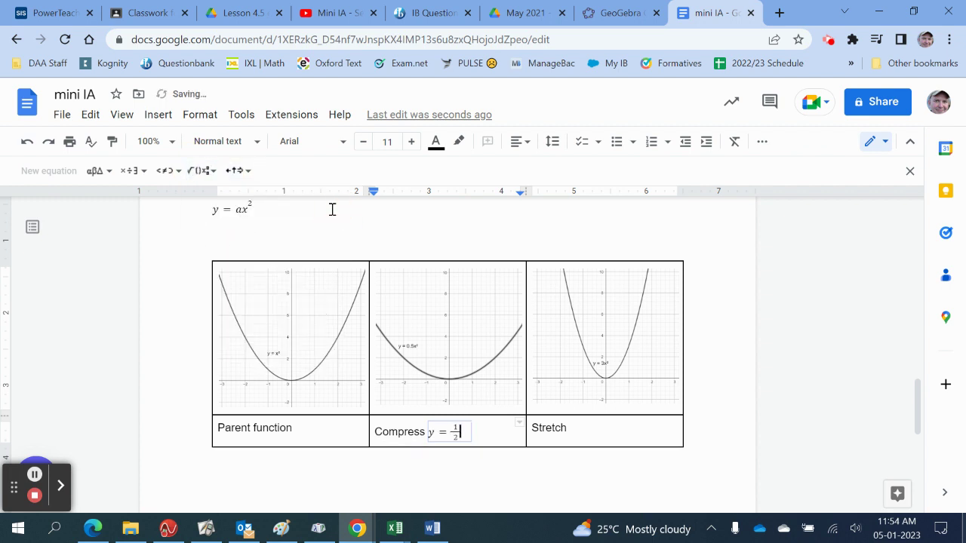
pyautogui.write('x')
pyautogui.press('Right')
pyautogui.write('2')
pyautogui.press('Right')
pyautogui.press('Return')
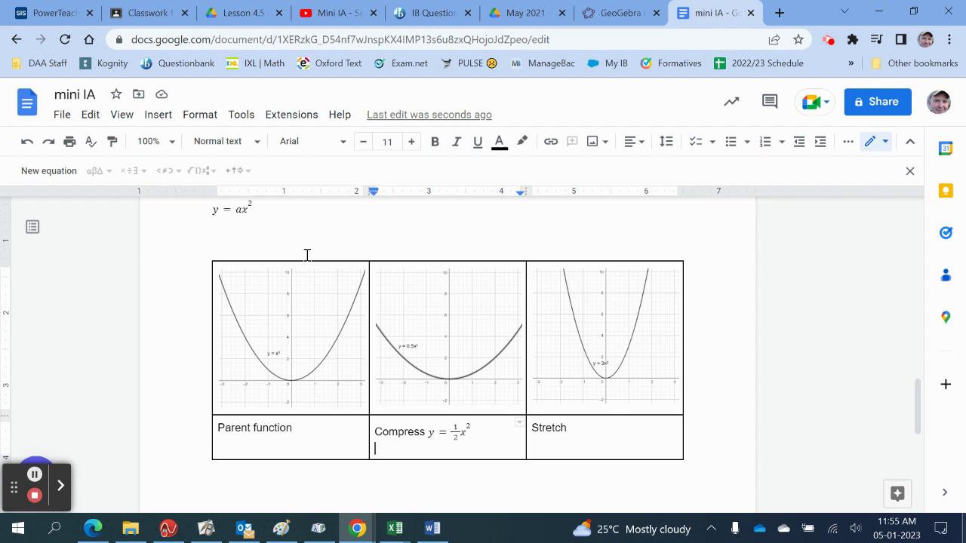
# - Write 'If' followed by an equation with absolute value |a| < 1
pyautogui.write('If')
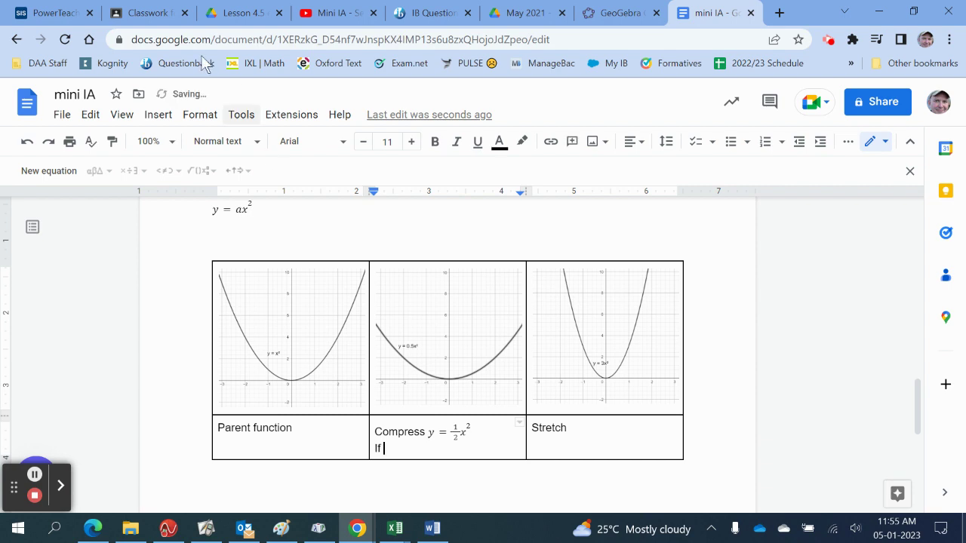
pyautogui.click(159, 118)
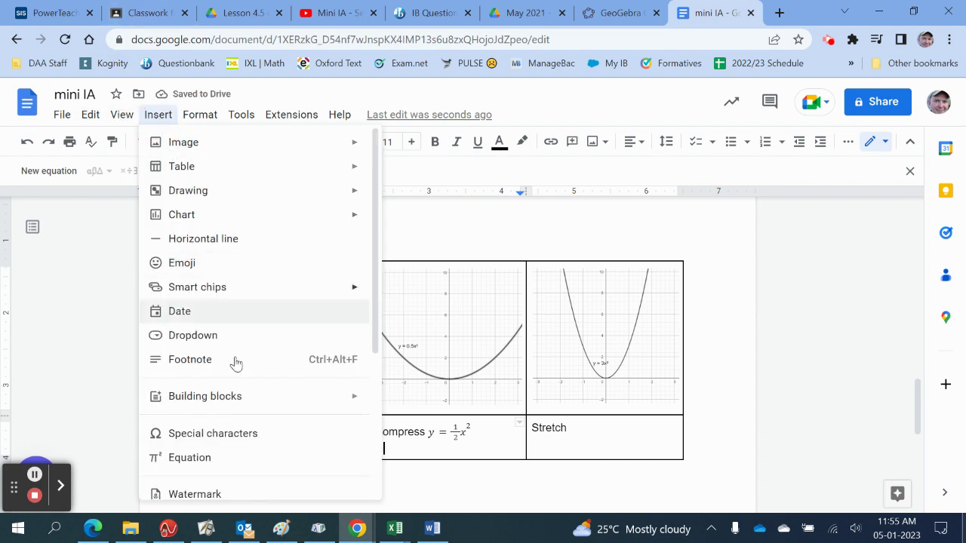
pyautogui.click(220, 458)
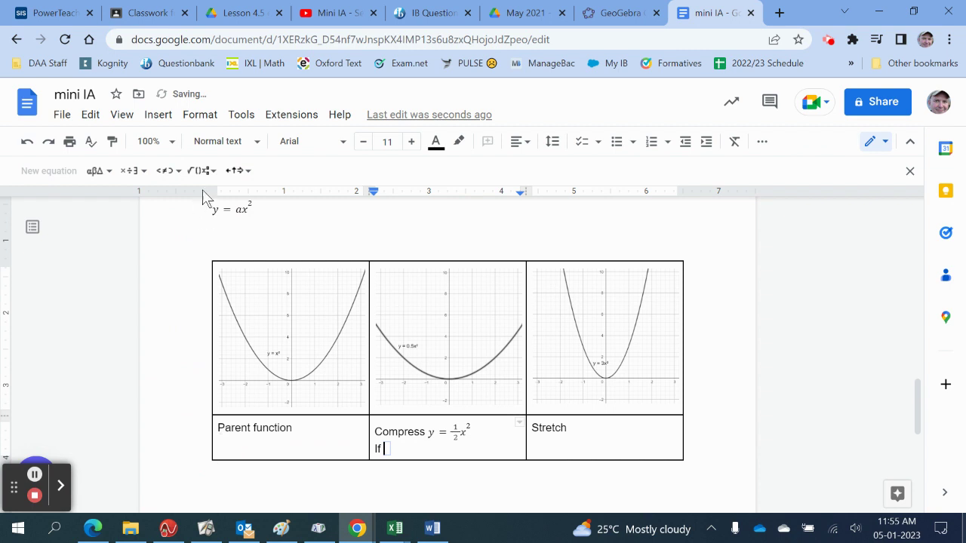
pyautogui.click(203, 170)
pyautogui.click(276, 297)
pyautogui.write('a| < 1')
# - Add an implies arrow ⇒, then continue in text with 'there is a vertical compress'
pyautogui.click(240, 172)
pyautogui.click(294, 198)
pyautogui.press('Right')
pyautogui.write('there is a vertical')
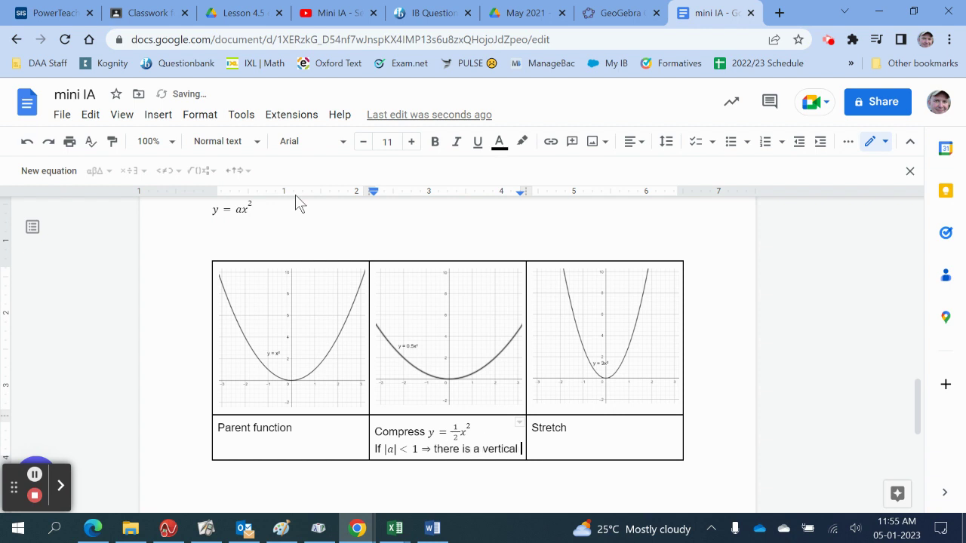
pyautogui.write(' compress')
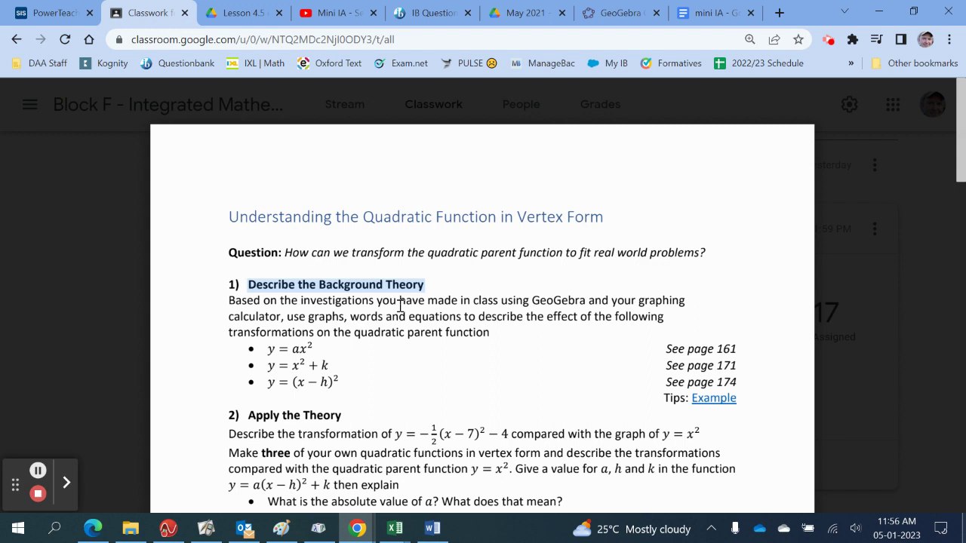
# - Close the preview and open NA_U3M06L01.pdf from the Textbook - Quadratic Functions post
pyautogui.click(66, 245)
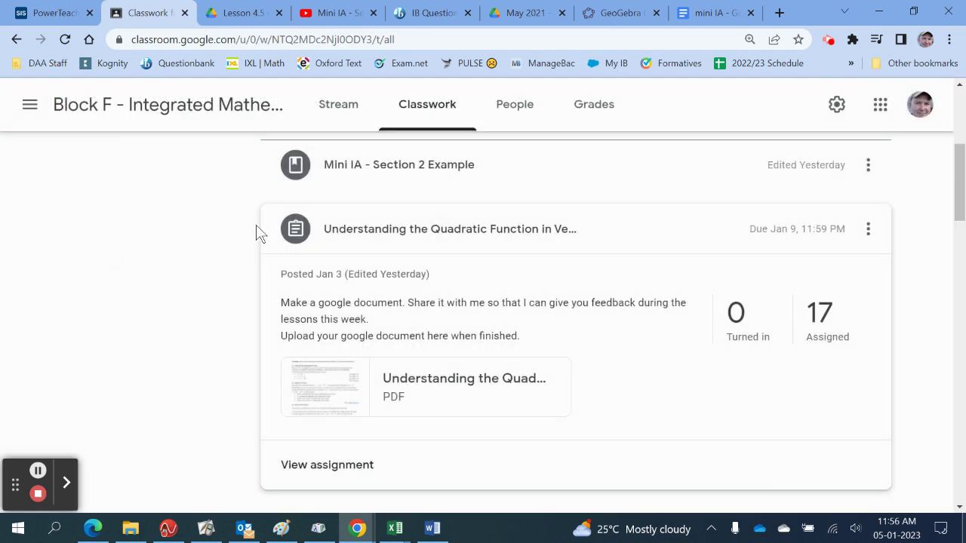
pyautogui.click(380, 229)
pyautogui.scroll(-2, 393, 342)
pyautogui.click(382, 385)
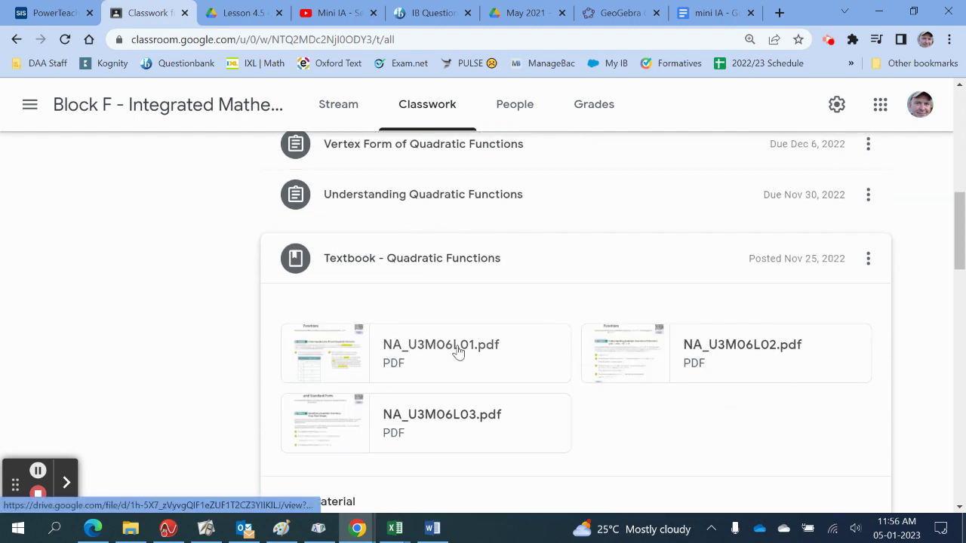
pyautogui.click(444, 344)
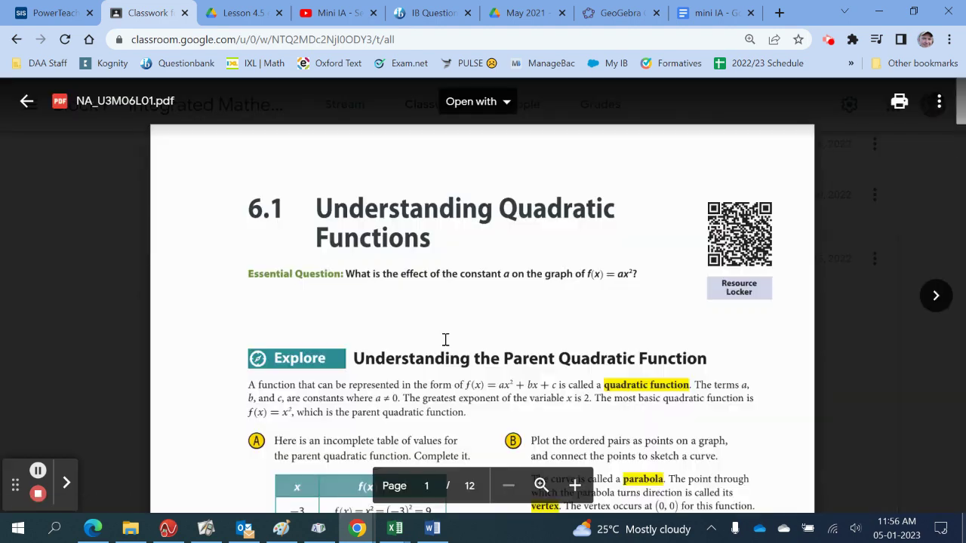
# - Read the vertical stretch and compression pages of NA_U3M06L01.pdf around page 161
pyautogui.scroll(-10, 446, 339)
pyautogui.scroll(-10, 445, 339)
pyautogui.scroll(-10, 445, 340)
pyautogui.scroll(3, 445, 340)
pyautogui.scroll(-3, 445, 339)
pyautogui.scroll(-1, 446, 339)
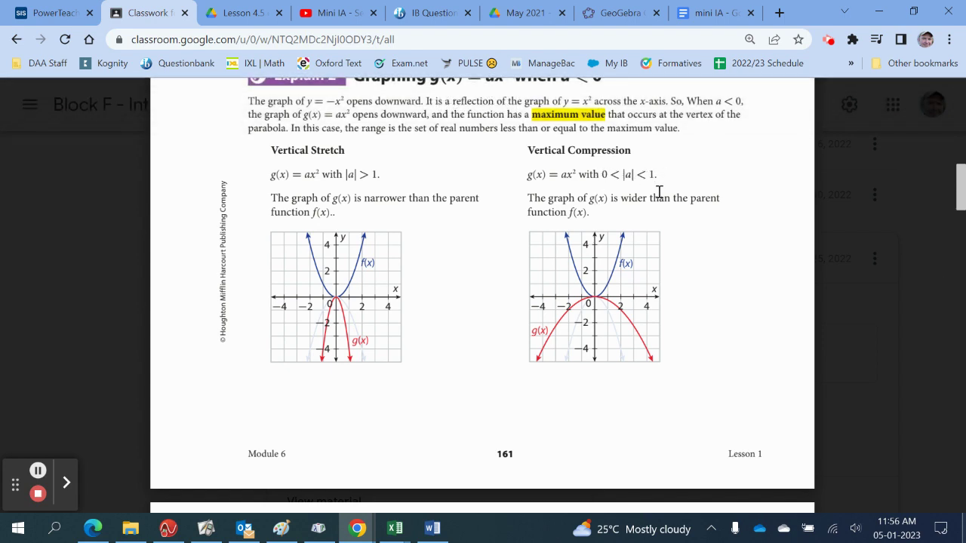
pyautogui.scroll(-14, 657, 192)
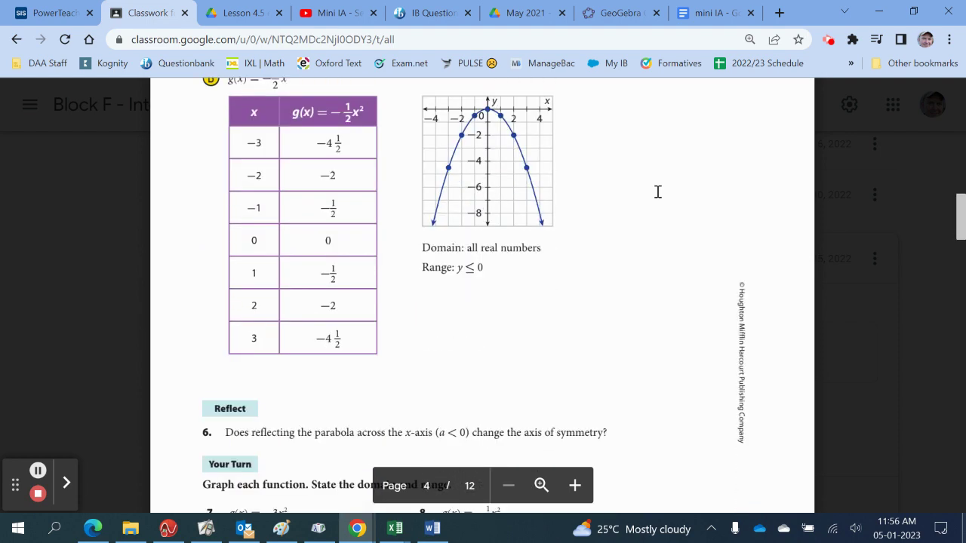
pyautogui.scroll(7, 658, 192)
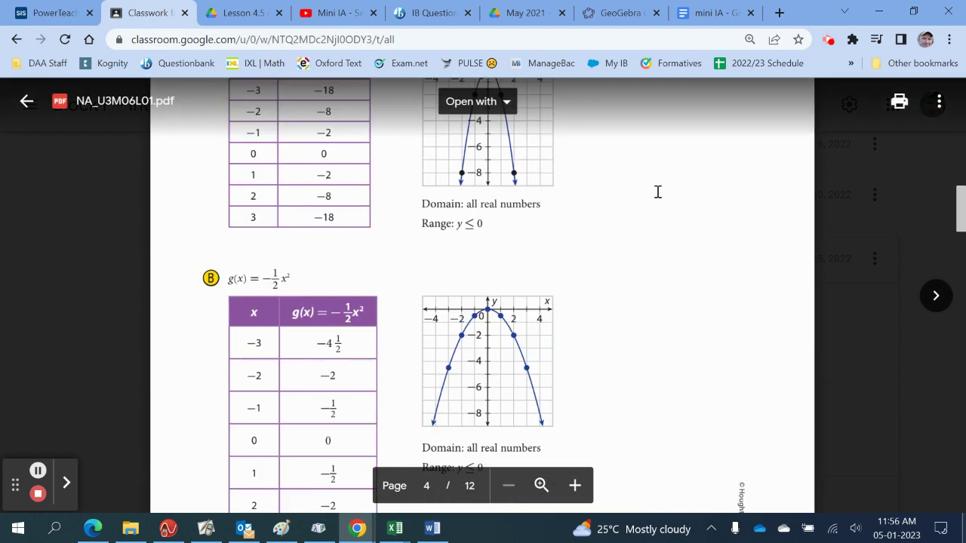
# - Move on to NA_U3M06L02.pdf, reaching Understanding Vertical Translations on page 171
pyautogui.click(936, 295)
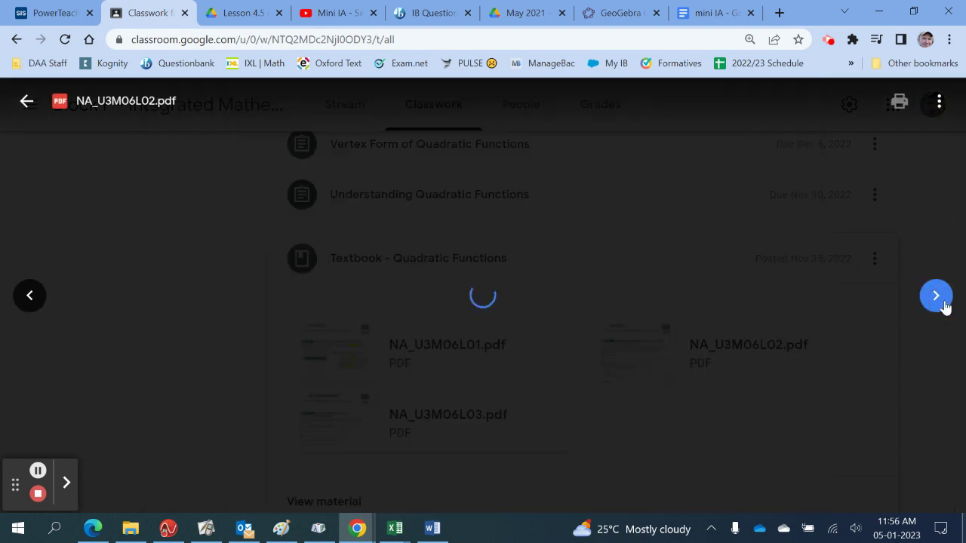
pyautogui.scroll(-8, 524, 298)
pyautogui.scroll(-2, 524, 298)
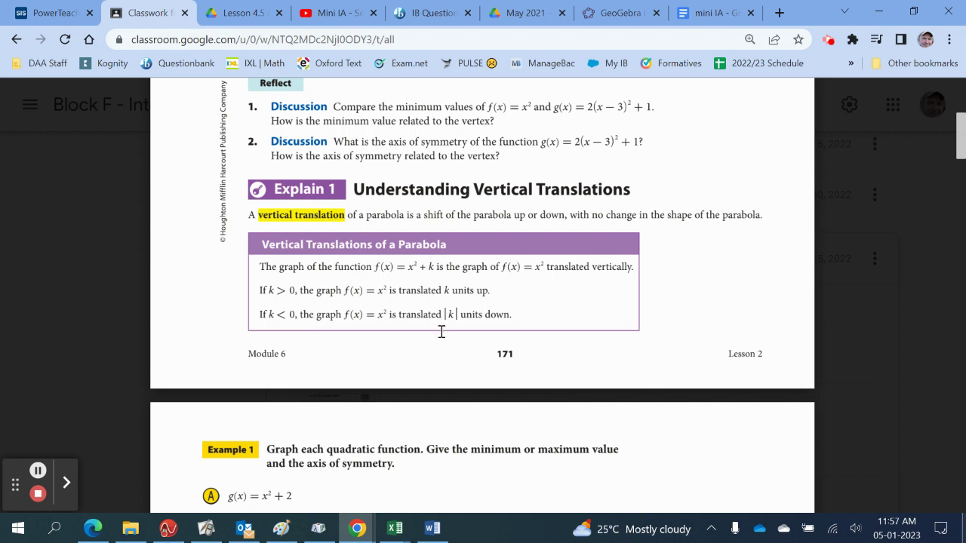
# - Switch back to the mini IA document and insert a blank line beneath the graph table
pyautogui.click(700, 13)
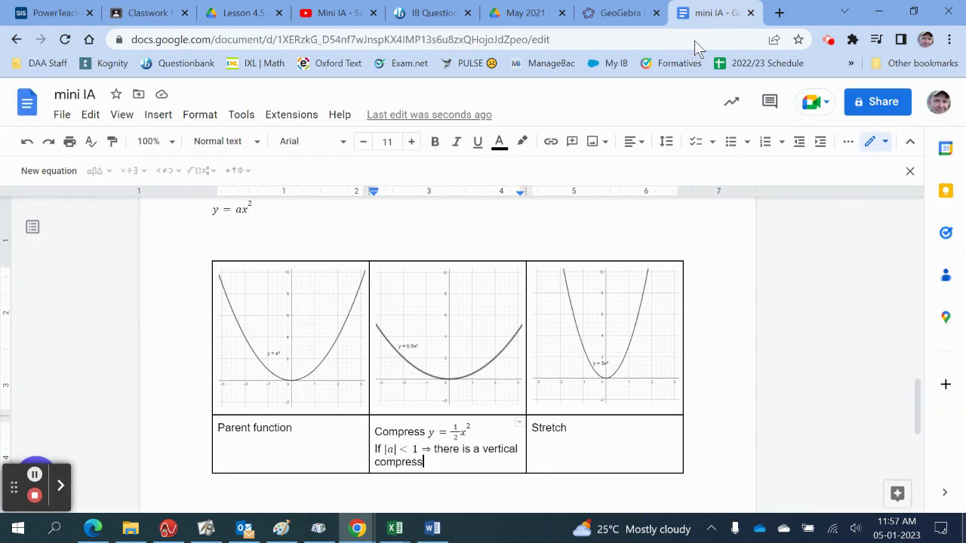
pyautogui.click(438, 494)
pyautogui.press('Return')
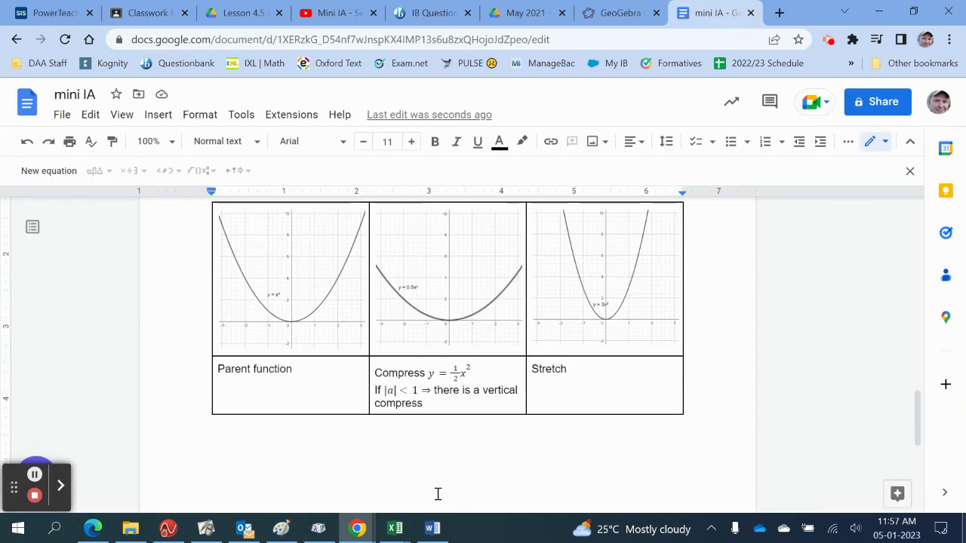